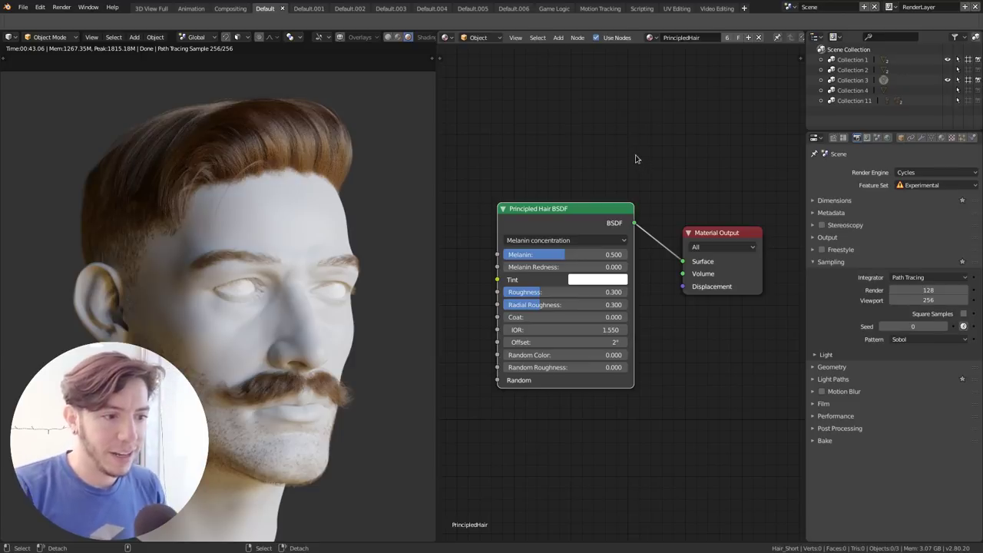
Step: Zoom to frame the head and draw a render border across a wide band of the hair
scroll(634, 159, "up", 2)
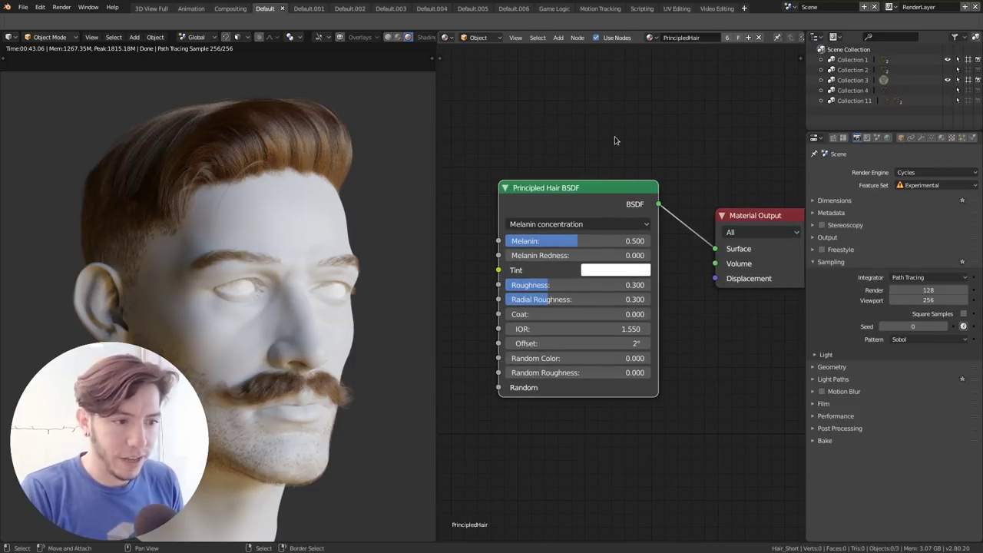
key("shift+a")
key("Escape")
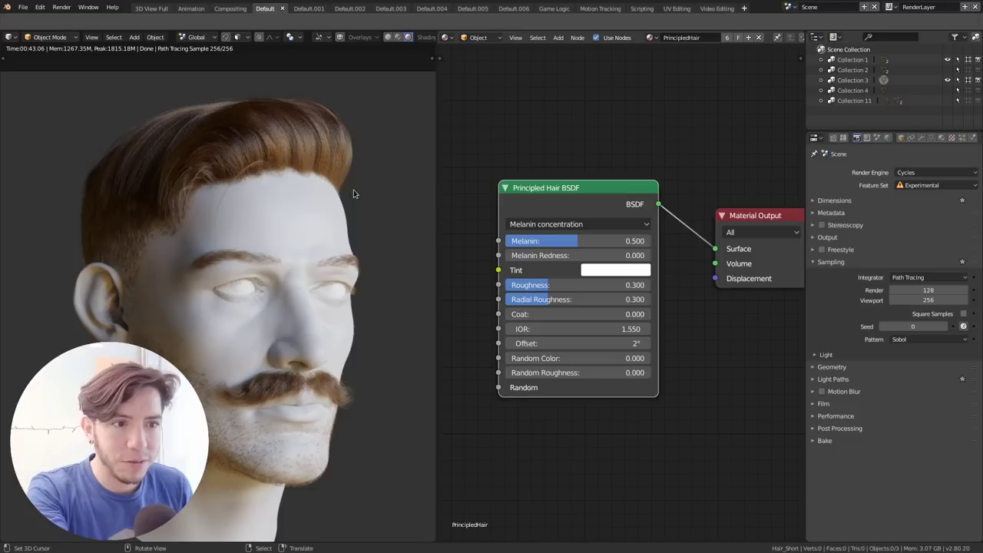
scroll(237, 220, "down", 7)
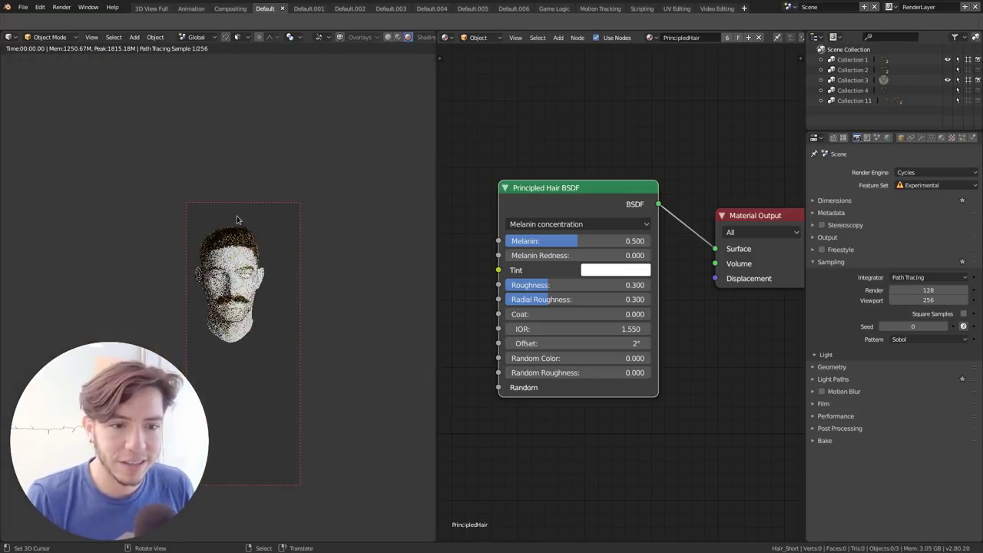
scroll(237, 220, "up", 3)
scroll(259, 240, "up", 5)
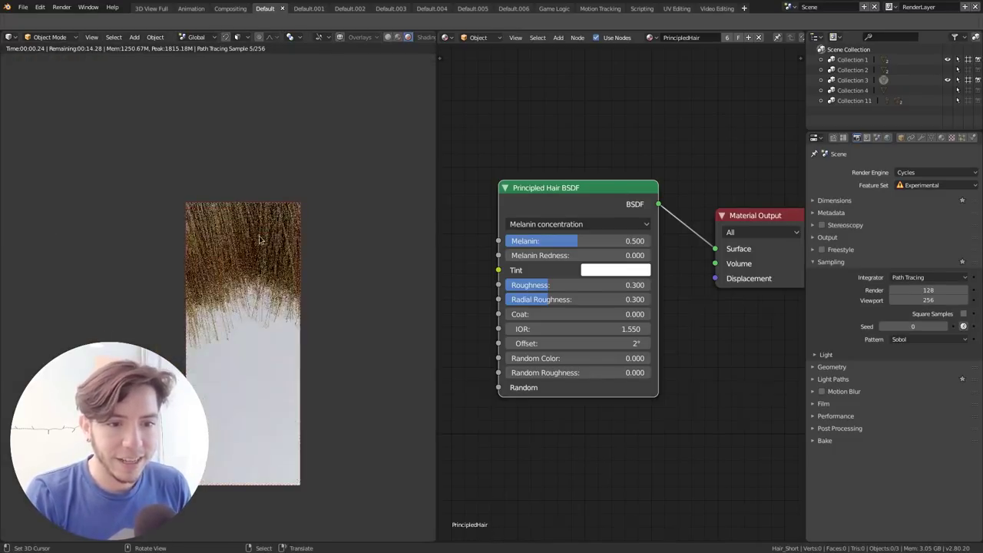
middle_click_drag(260, 239, 328, 372, "ctrl")
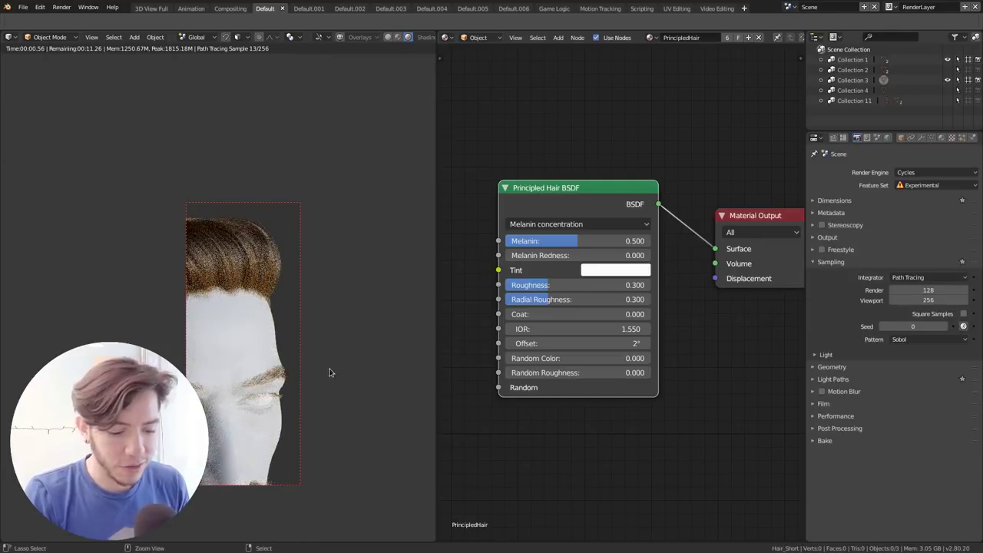
key("ctrl+b")
left_click_drag(339, 354, 110, 215)
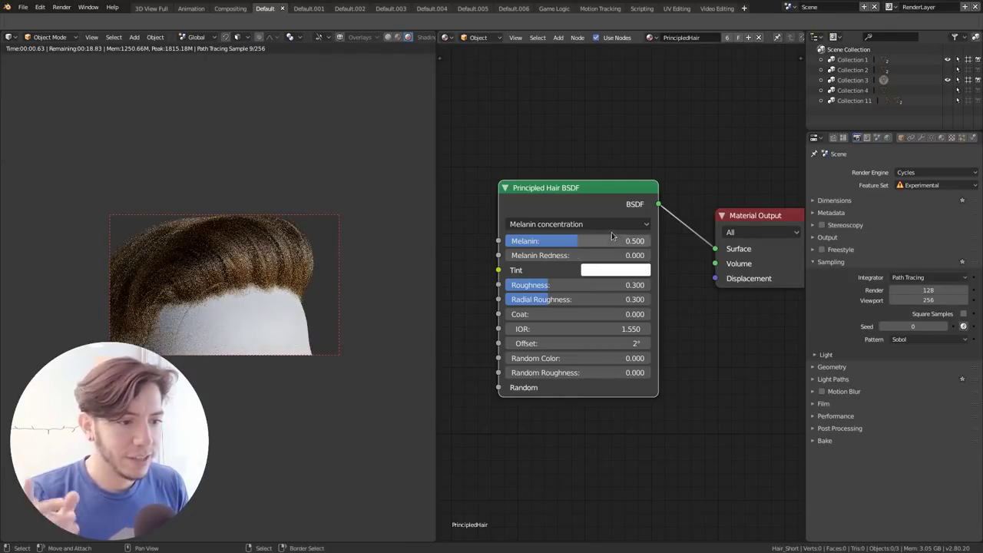
Step: Clear that border and redraw it around just the top of the hairstyle
key("ctrl+alt+b")
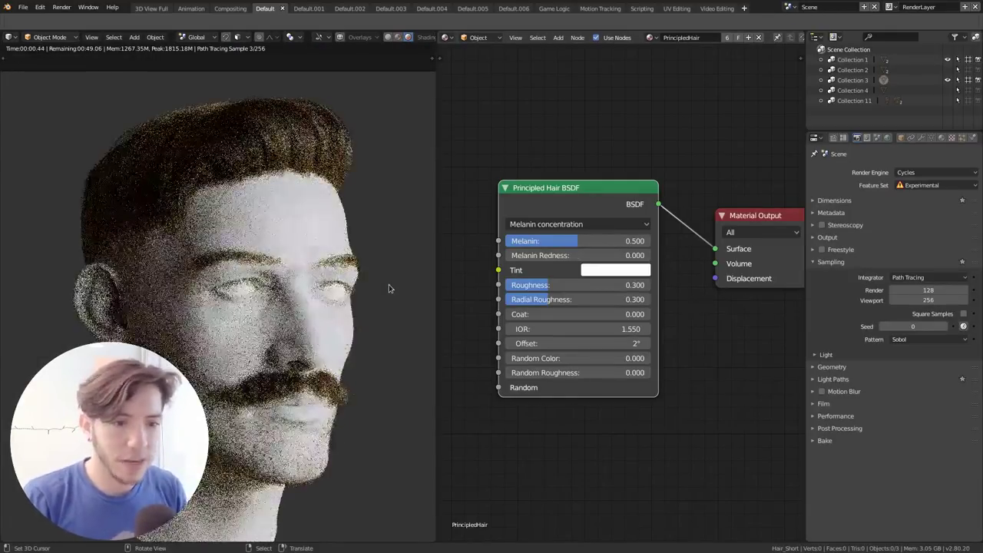
key("ctrl+b")
left_click_drag(381, 259, 105, 74)
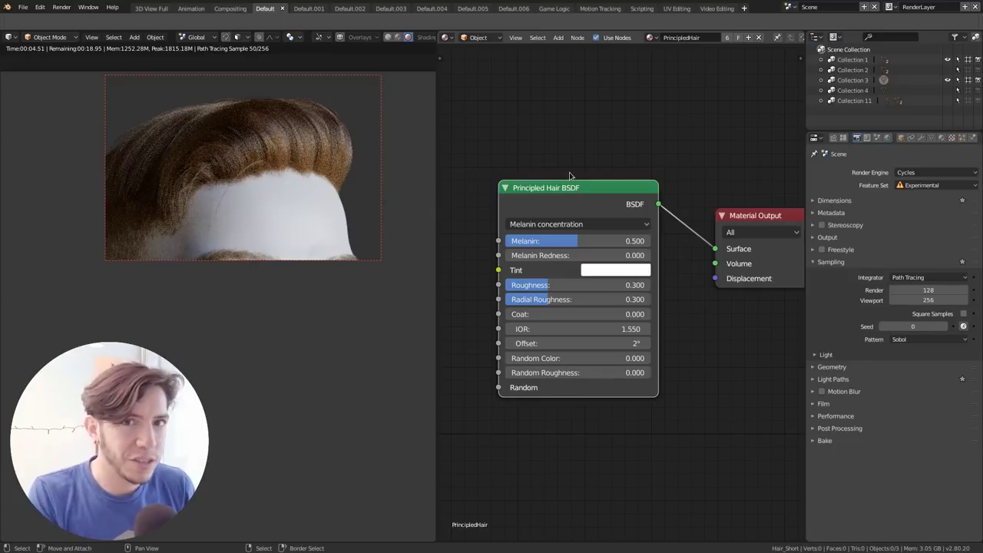
Step: Keep Melanin concentration and sweep Melanin from 0 (white) through 0.229 (blond) to darker values
left_click(601, 224)
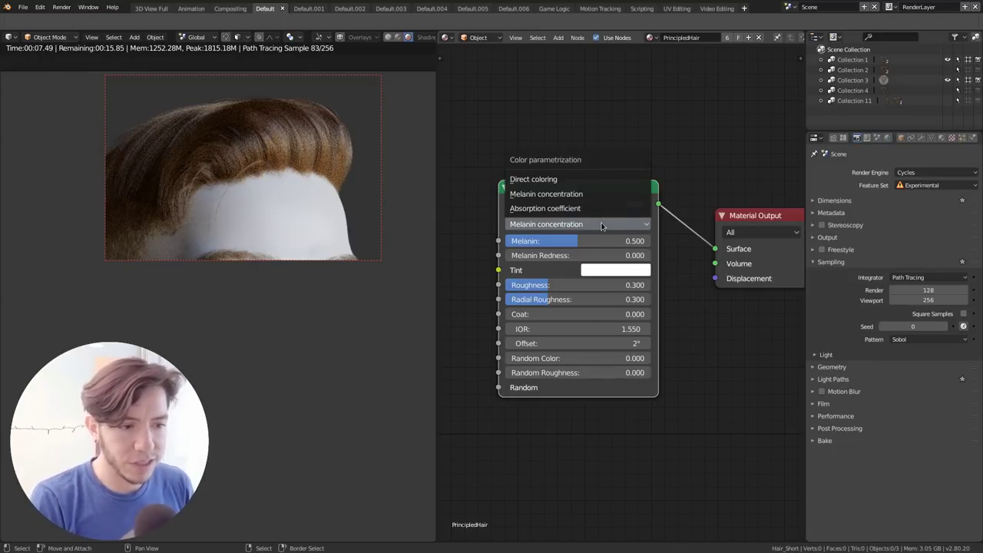
left_click(601, 225)
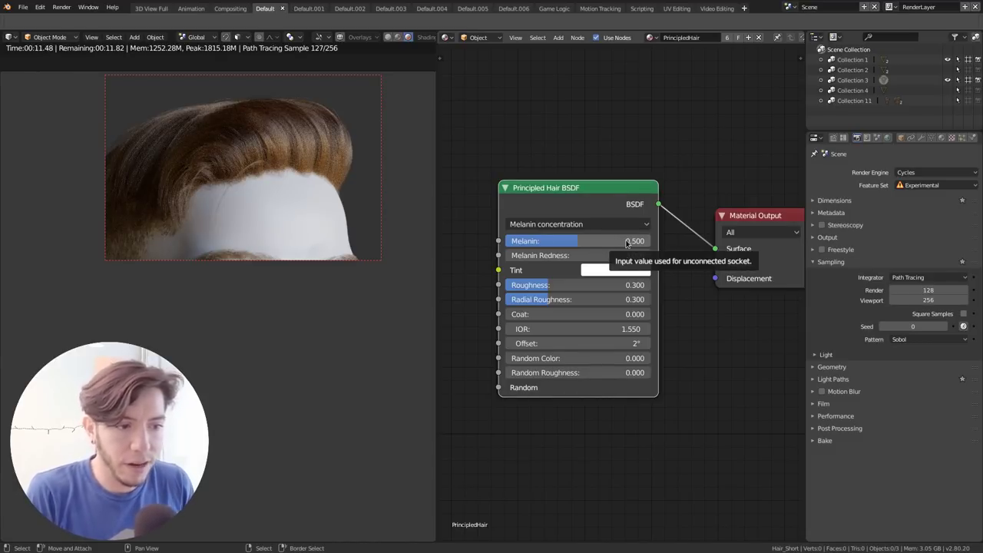
left_click_drag(627, 243, 524, 242)
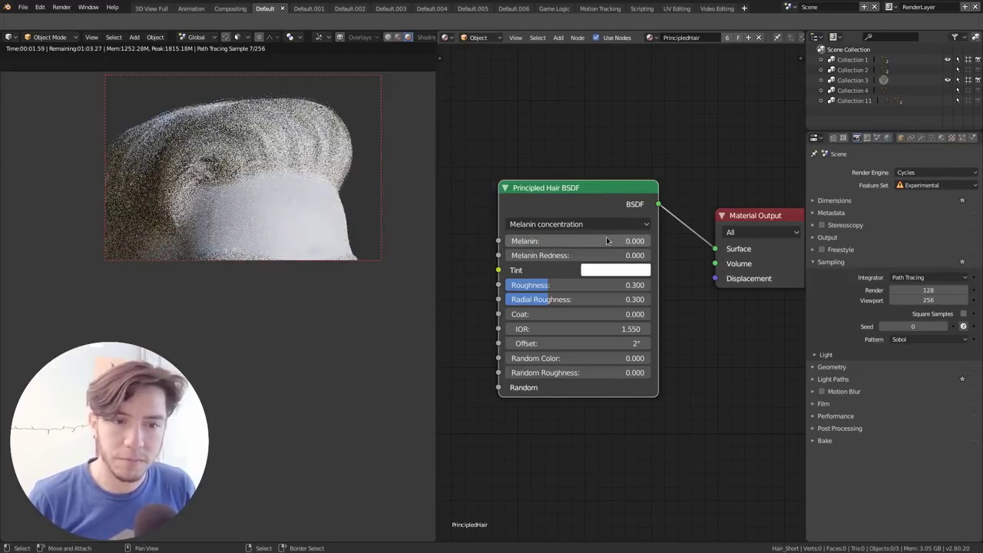
left_click_drag(607, 241, 654, 241)
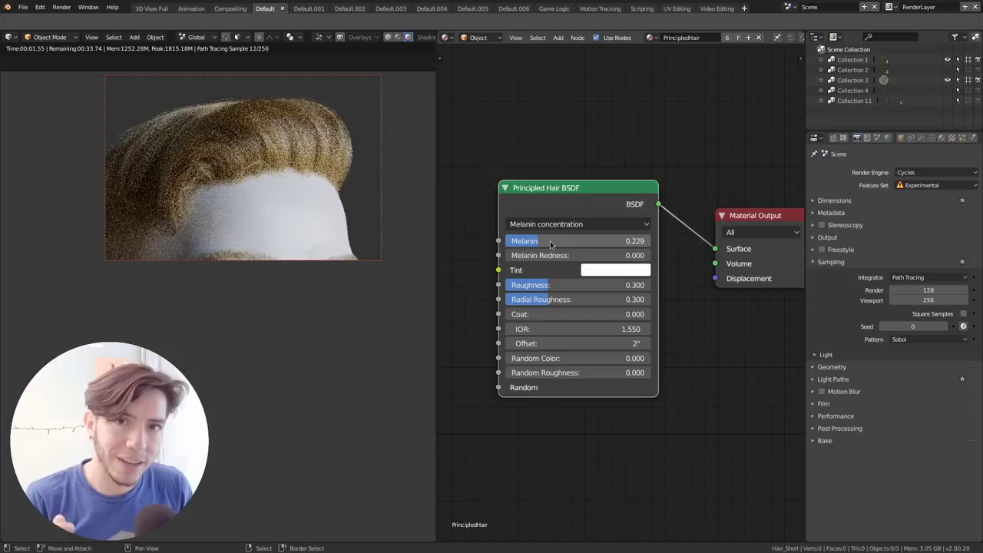
left_click_drag(550, 243, 652, 242)
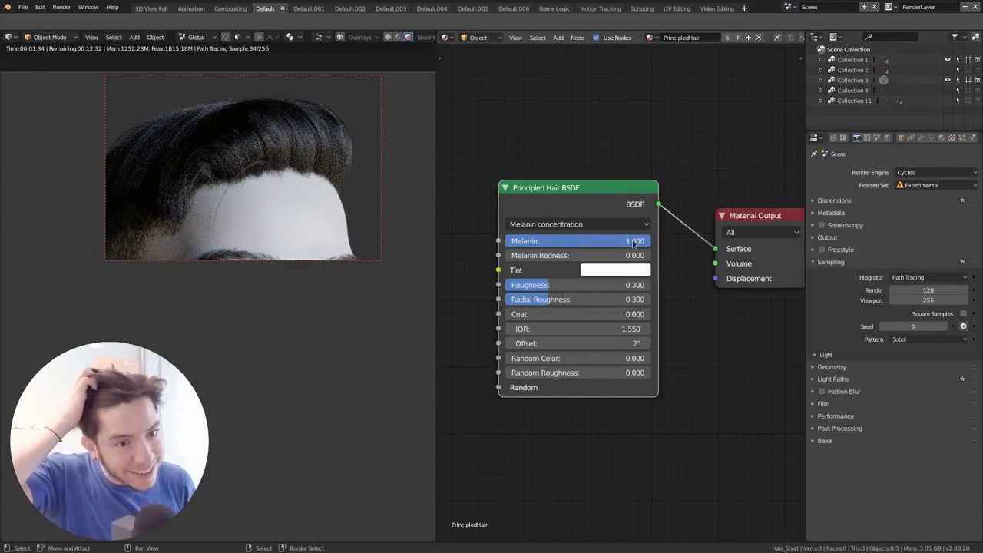
Step: Ease Melanin back down, then raise Melanin Redness to 1.000 for reddish hair
mouse_move(640, 242)
left_mouse_down()
mouse_move(617, 242)
mouse_move(645, 242)
mouse_move(632, 253)
left_mouse_up()
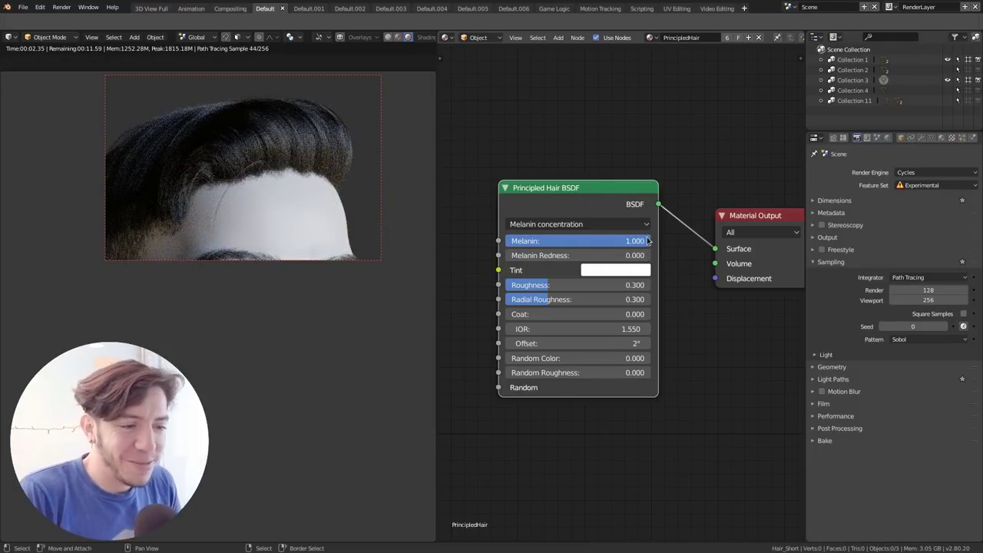
left_click_drag(647, 241, 602, 243)
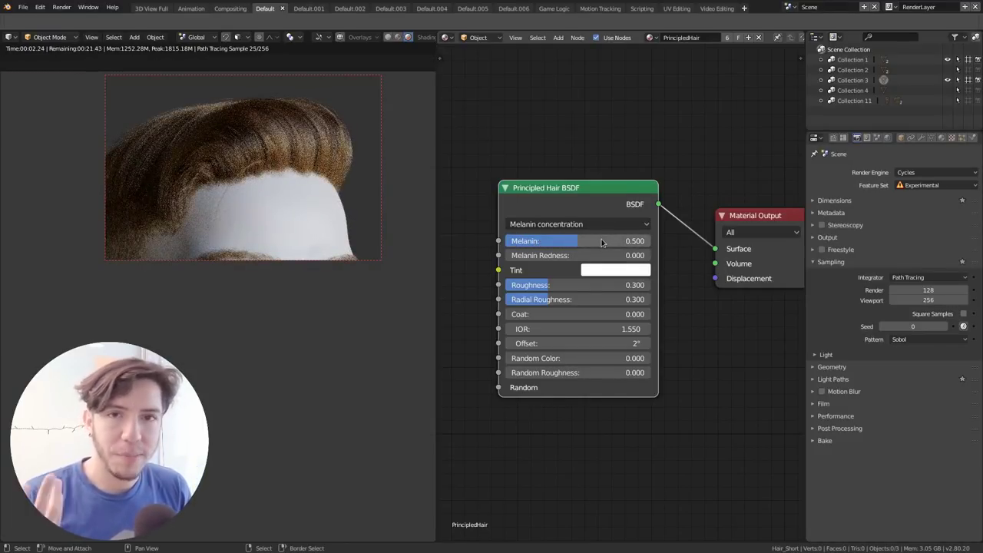
left_click_drag(593, 258, 668, 258)
mouse_move(584, 240)
left_mouse_down()
mouse_move(603, 241)
mouse_move(575, 243)
left_mouse_up()
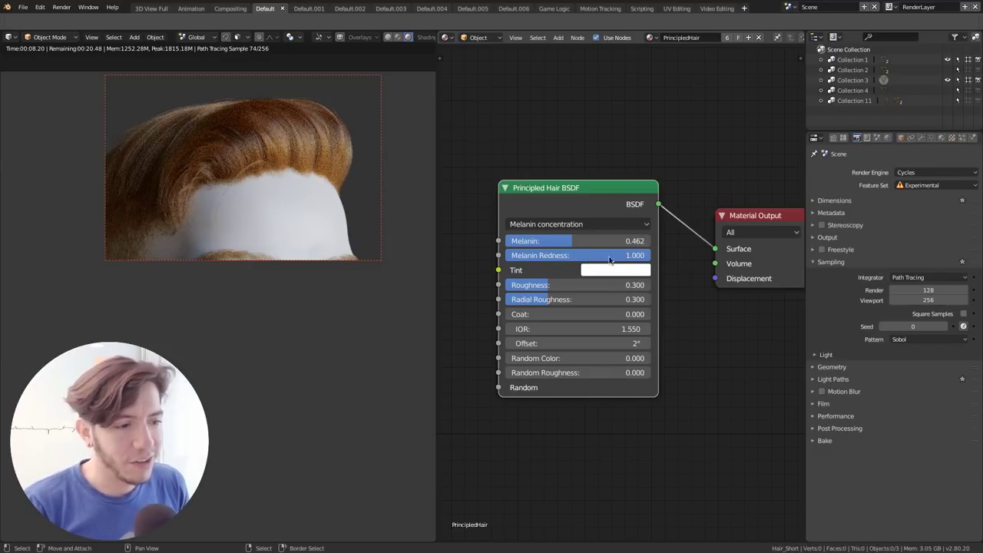
Step: Try Melanin Redness at 0.900, 5 and 1, then bring it back to 0.000
mouse_move(610, 256)
left_mouse_down()
mouse_move(596, 256)
mouse_move(618, 256)
left_mouse_up()
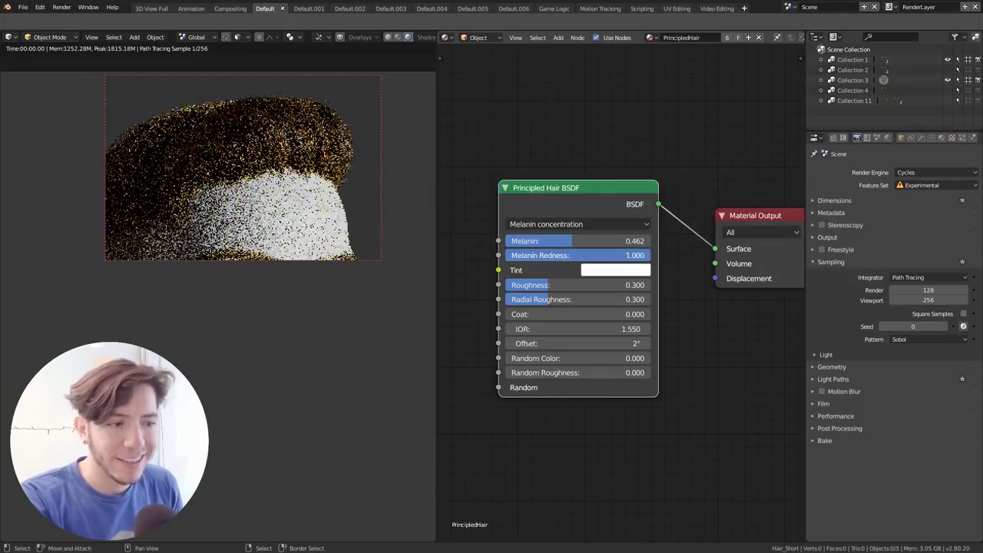
left_click(615, 270)
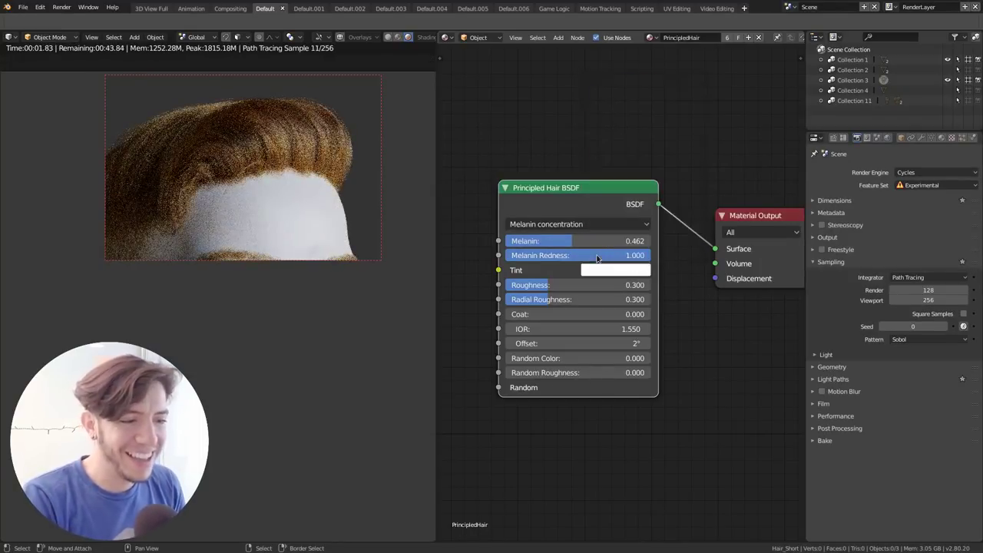
double_click(589, 254)
type("5")
key("Return")
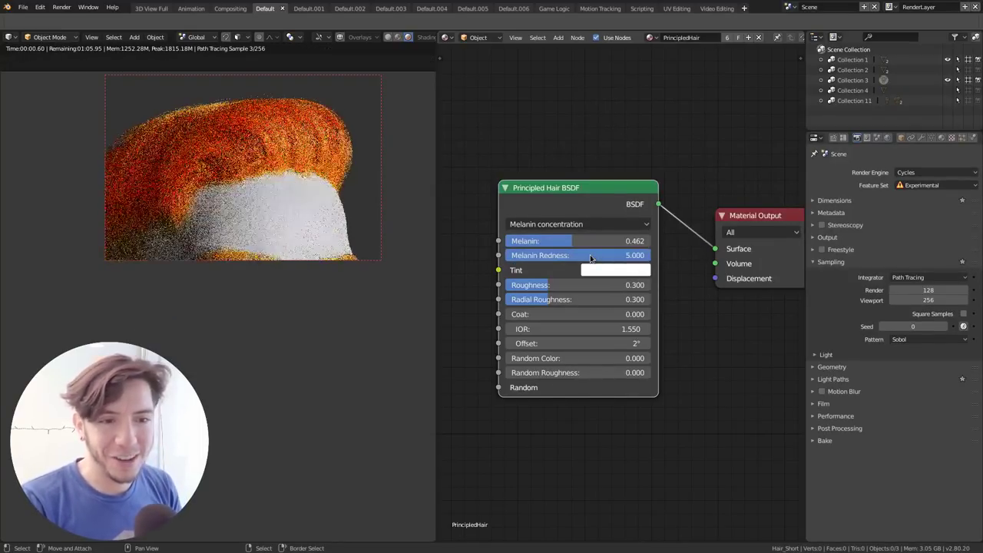
double_click(589, 254)
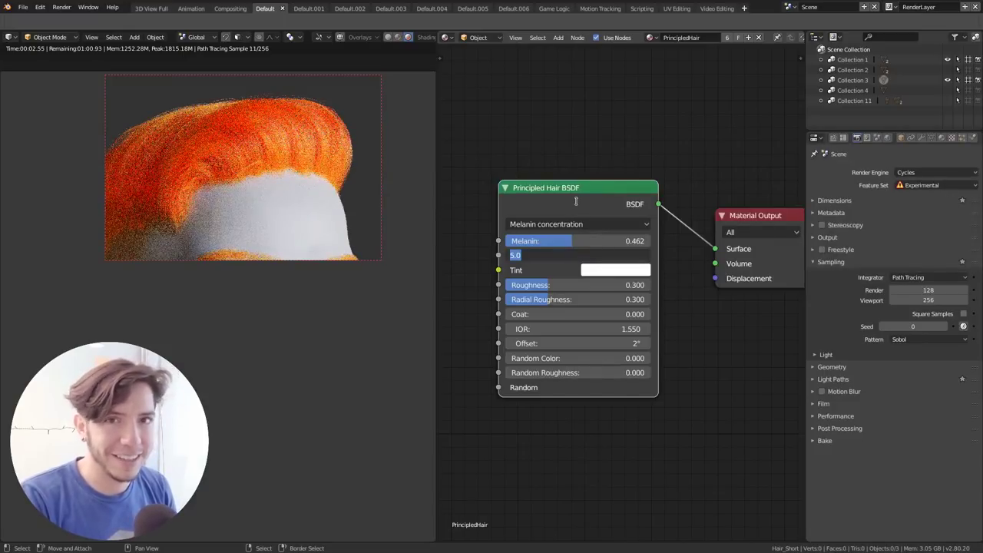
type("1")
key("Return")
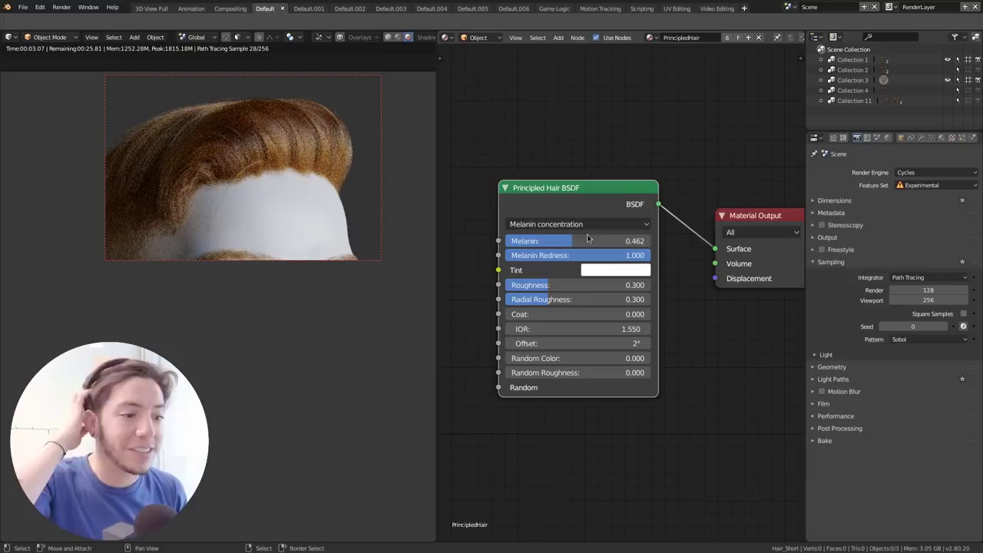
left_click_drag(616, 255, 538, 255)
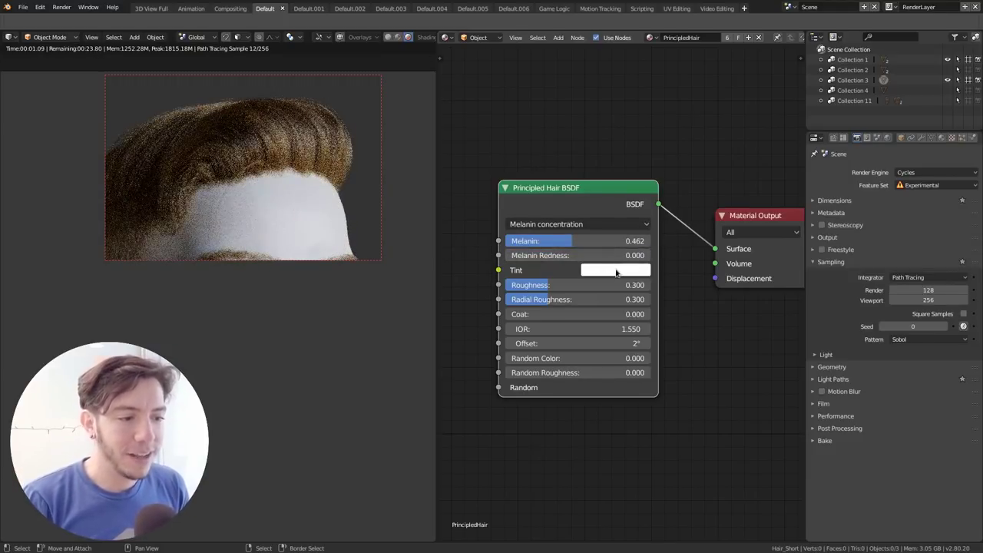
Step: Set the hair's Tint colour to bright blue so the hair renders dark green
left_click(615, 270)
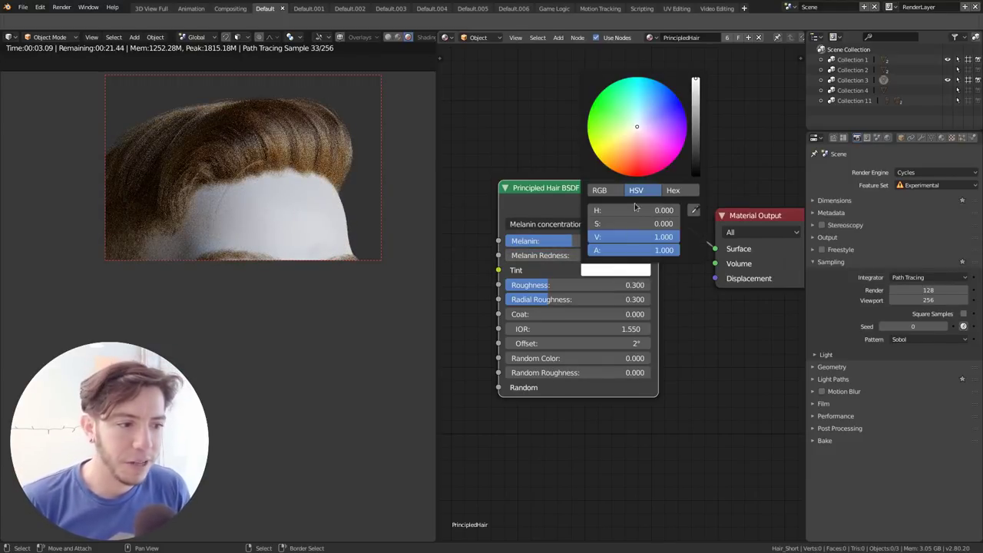
left_click(618, 157)
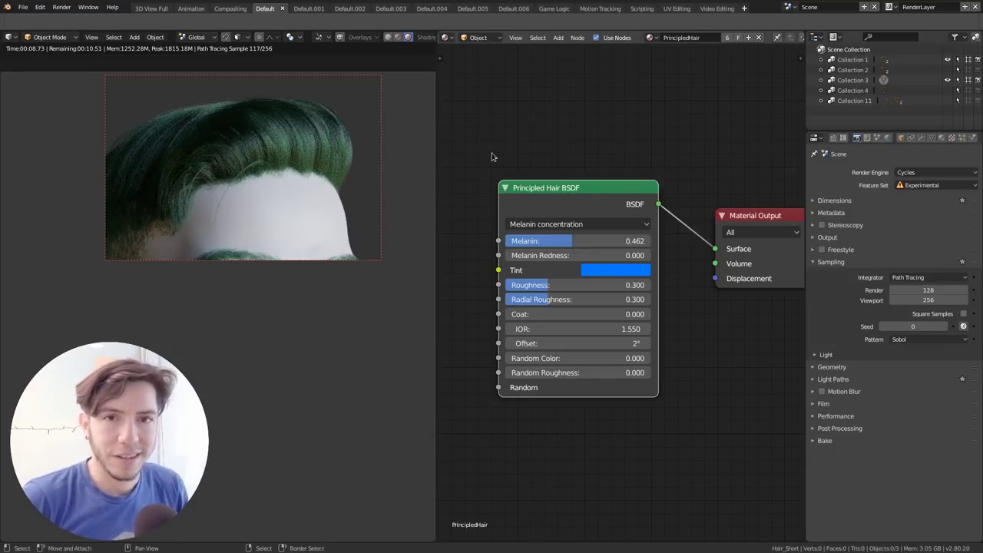
left_click(624, 269)
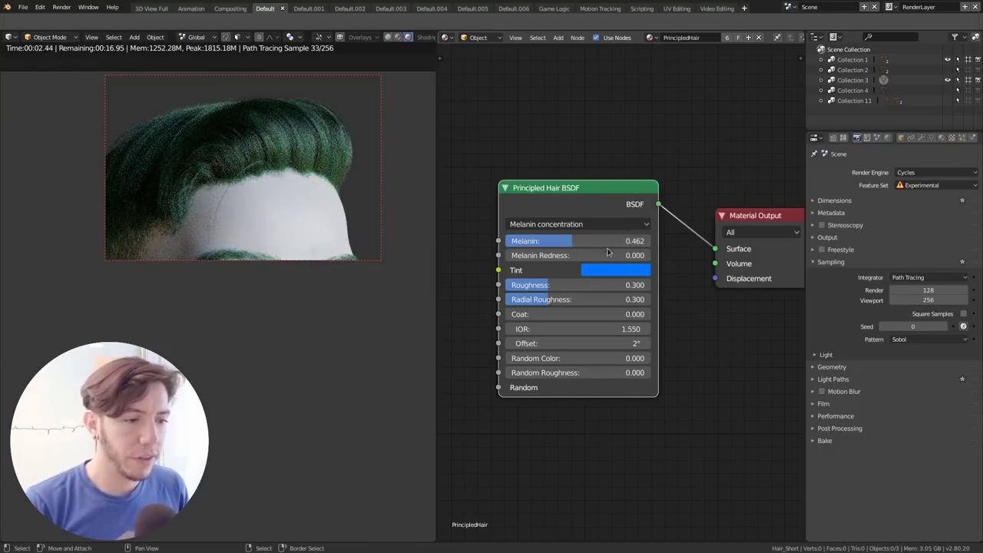
left_click(601, 224)
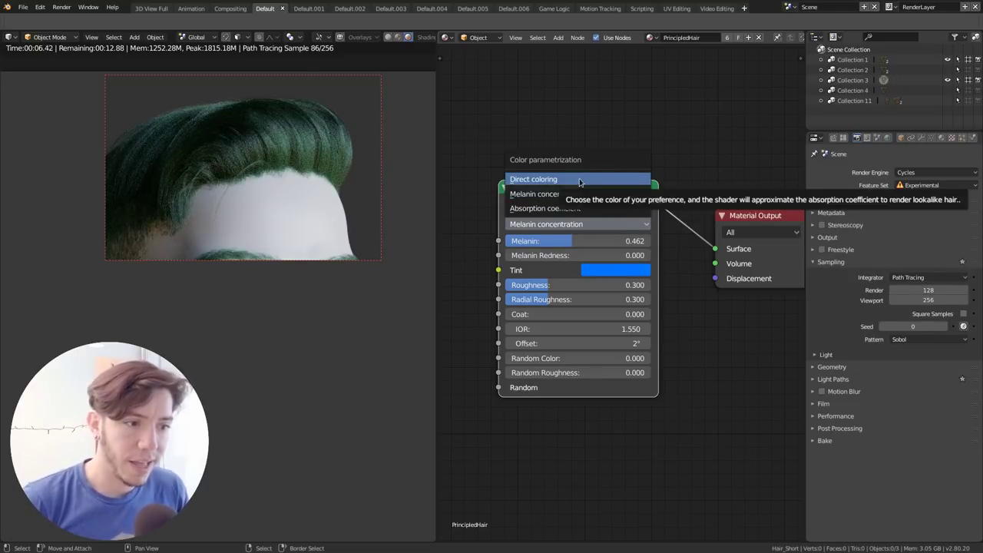
Step: Switch to direct colouring, try magenta then crimson red, then return to Melanin concentration
left_click(580, 180)
left_click(608, 240)
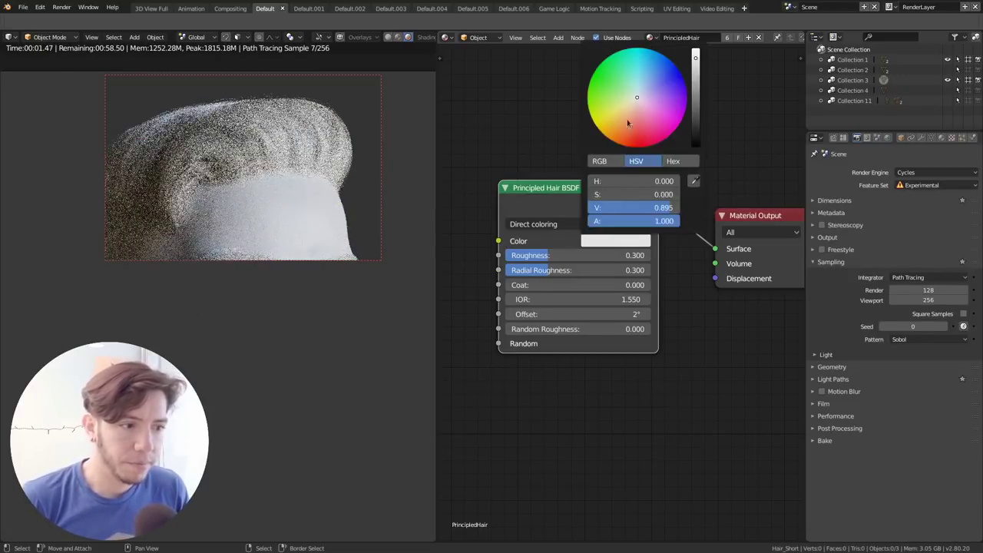
left_click(656, 135)
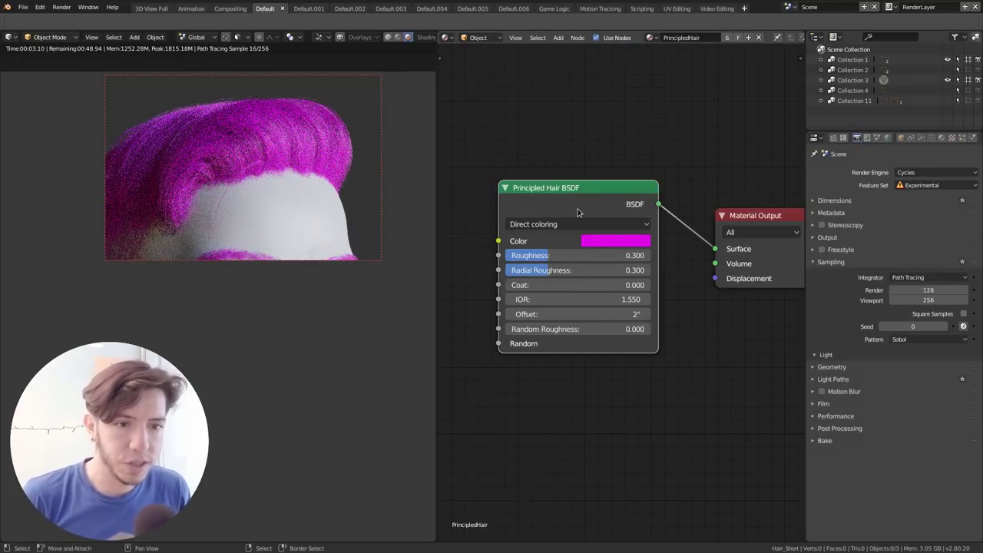
left_click(614, 240)
left_click(641, 107)
left_click(644, 138)
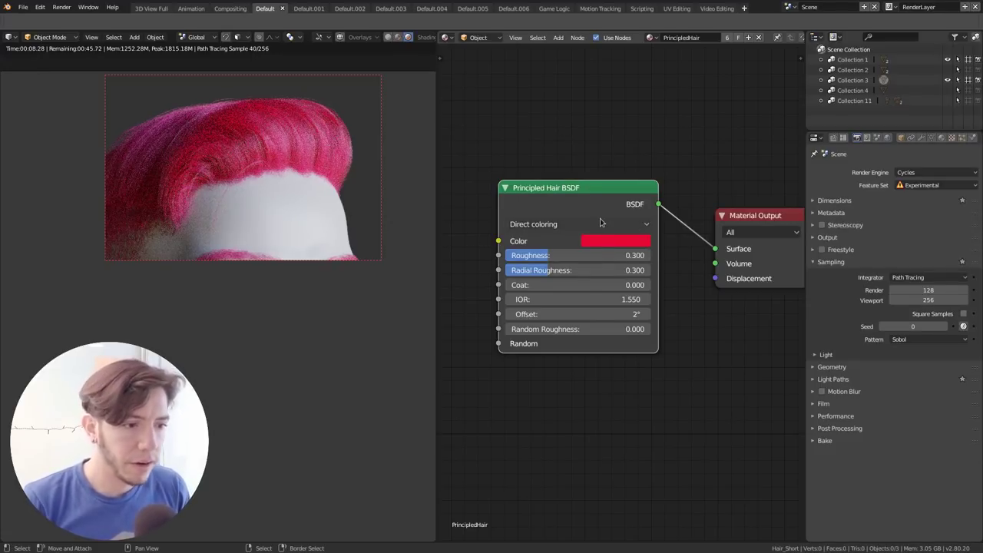
left_click(546, 223)
left_click(582, 194)
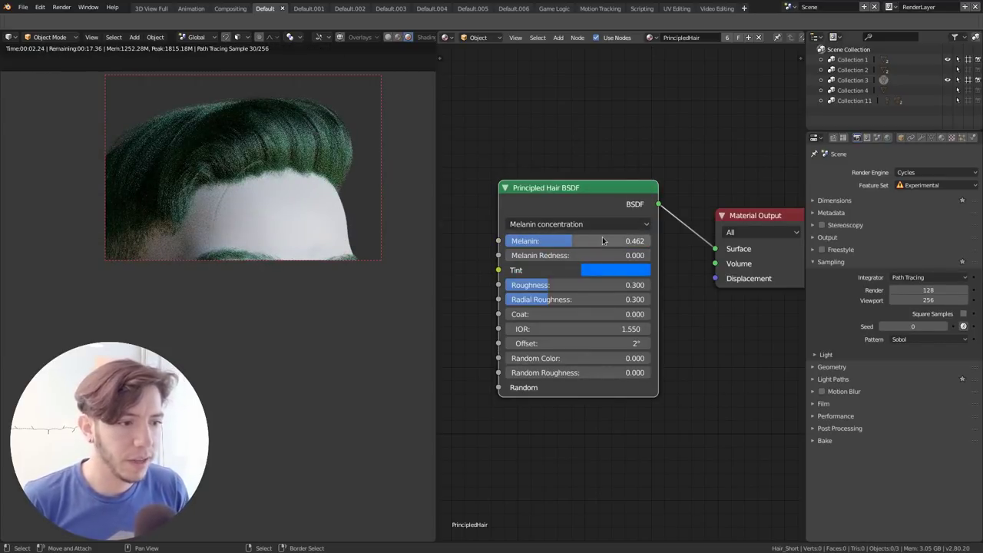
Step: Set Melanin to 0.500, try Absorption coefficient, revert to Melanin concentration, and whiten the Tint
mouse_move(585, 241)
left_mouse_down()
mouse_move(628, 241)
mouse_move(577, 241)
left_mouse_up()
left_click(561, 223)
left_click(554, 208)
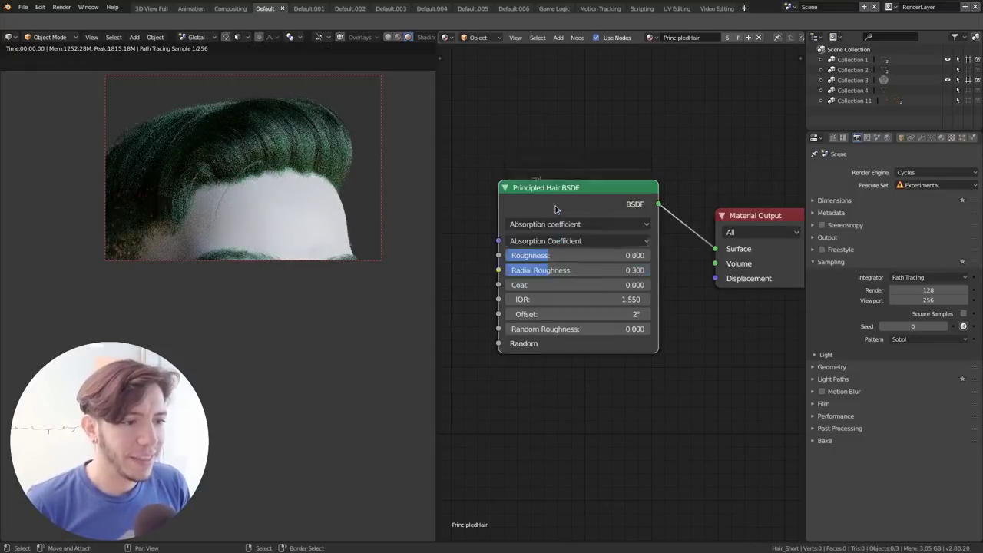
left_click(580, 241)
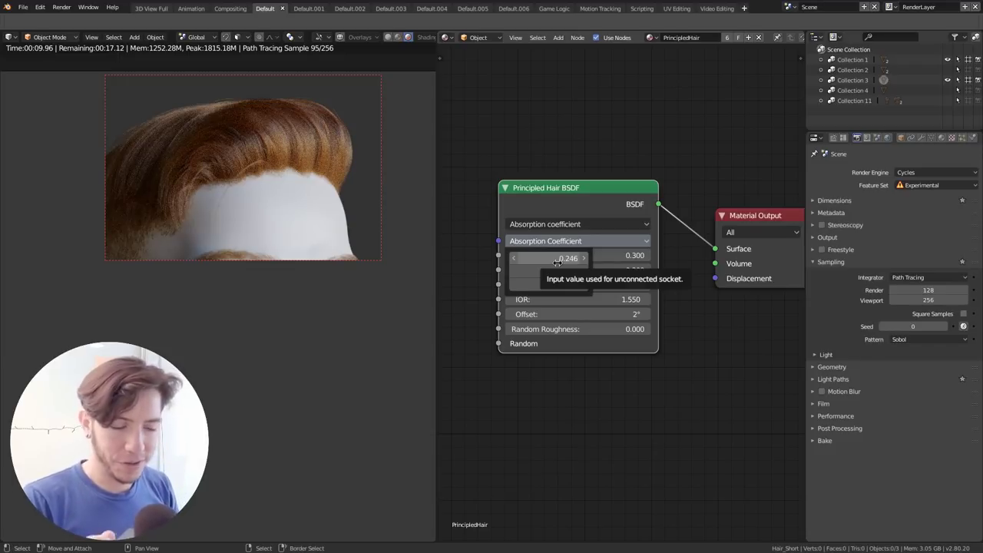
left_click(564, 223)
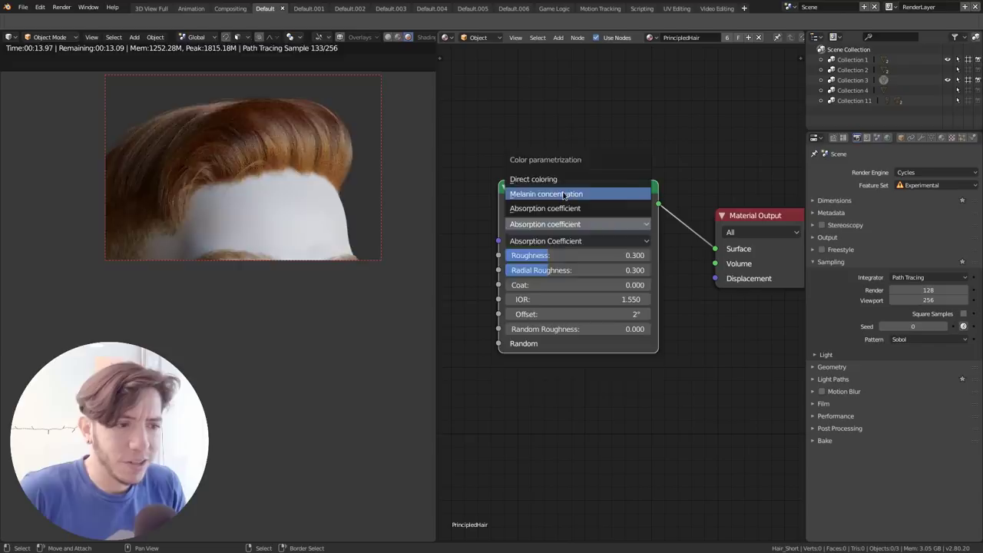
left_click(564, 194)
left_click(615, 269)
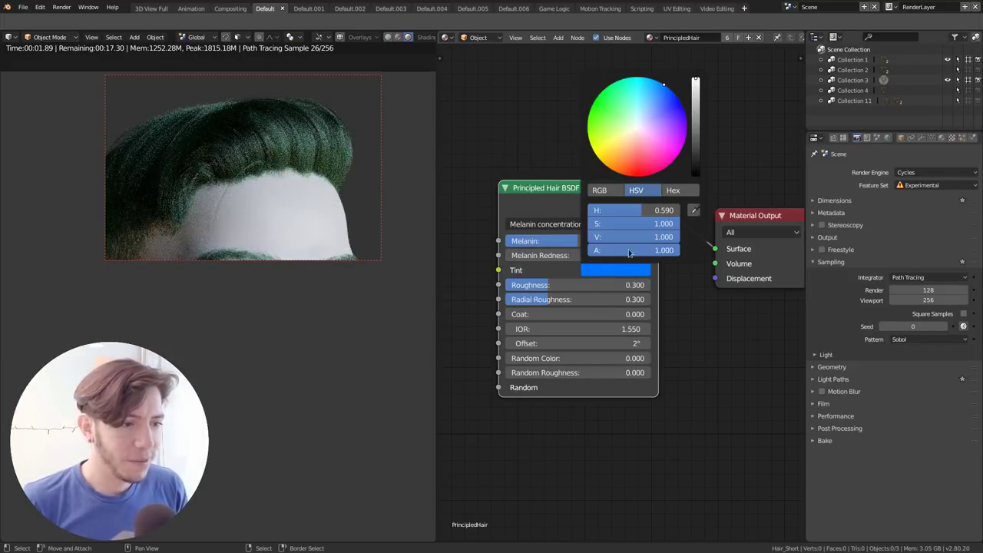
left_click_drag(637, 223, 423, 220)
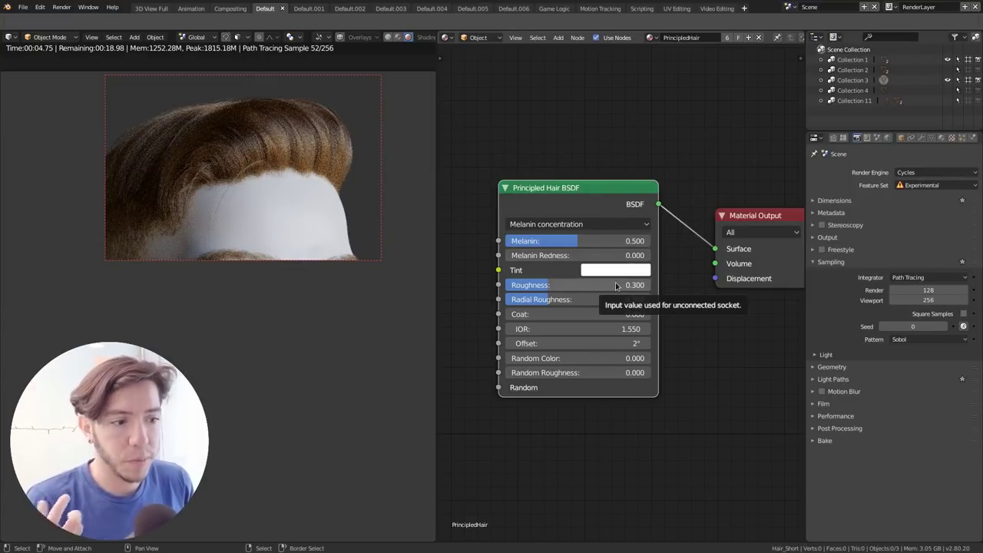
Step: Lower Roughness to 0.143 and Radial Roughness to 0.076, then bring up the hair BSDF manual
left_click_drag(615, 286, 532, 287)
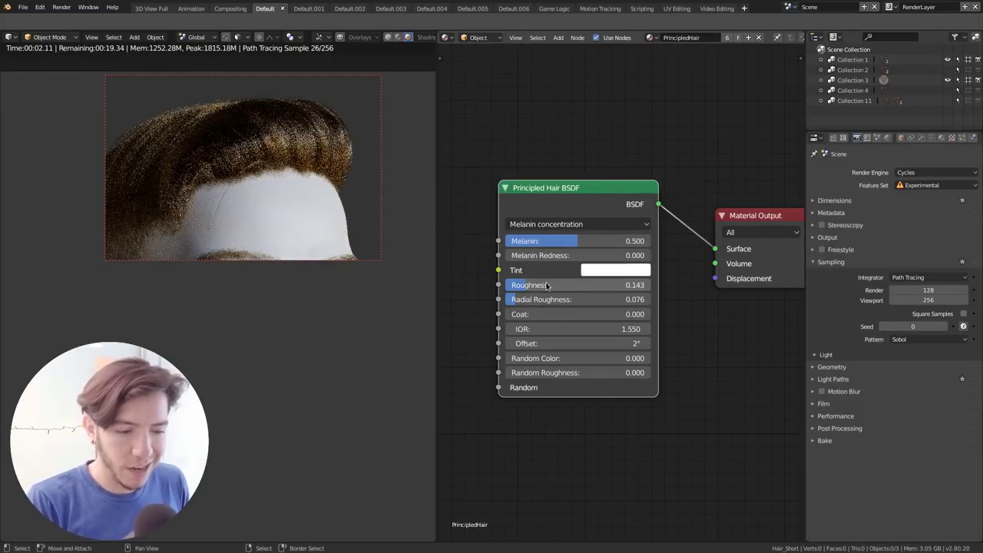
key("super")
left_click(608, 326)
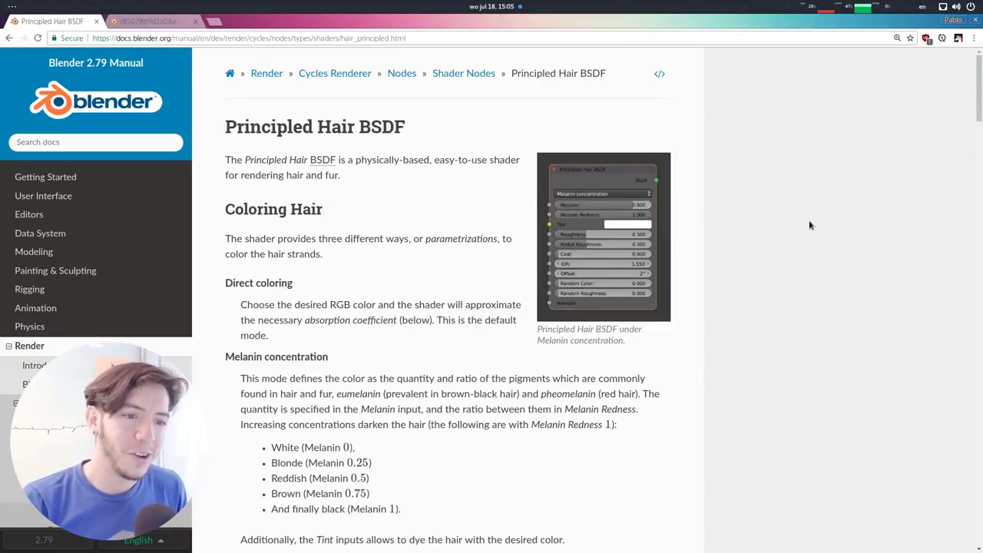
Step: Scroll the manual through the Melanin, Melanin Redness and Tint descriptions, then switch back to Blender
scroll(802, 219, "down", 9)
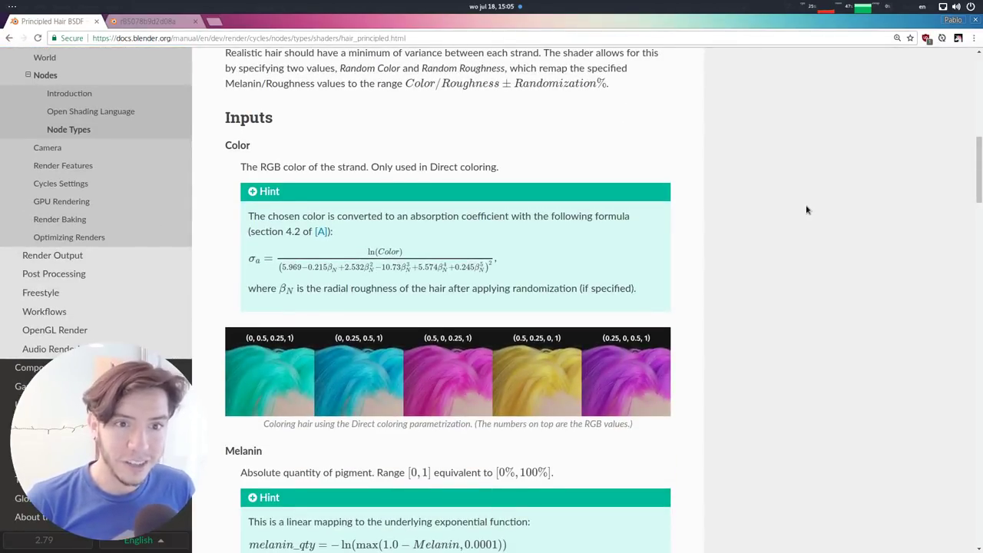
scroll(806, 209, "down", 3)
scroll(806, 209, "down", 9)
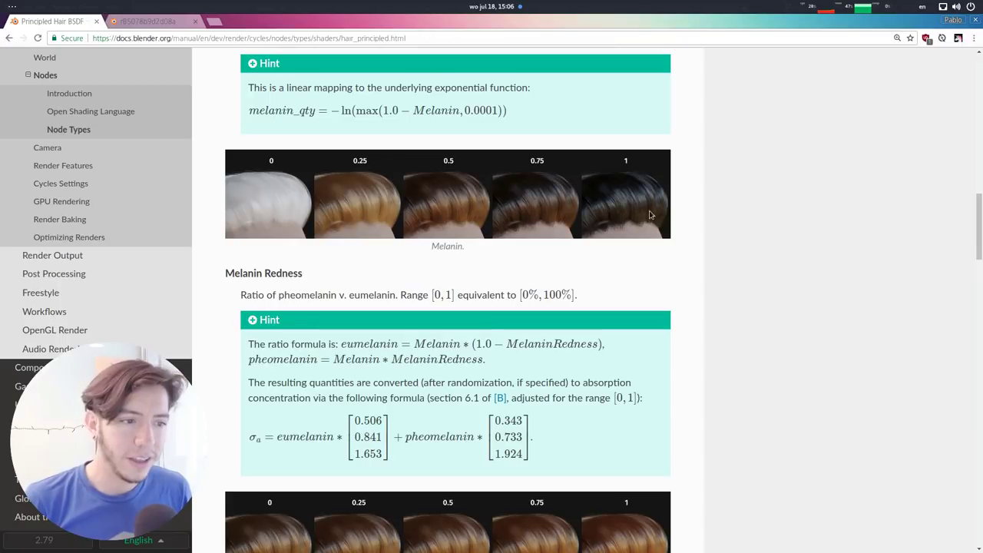
scroll(770, 281, "down", 11)
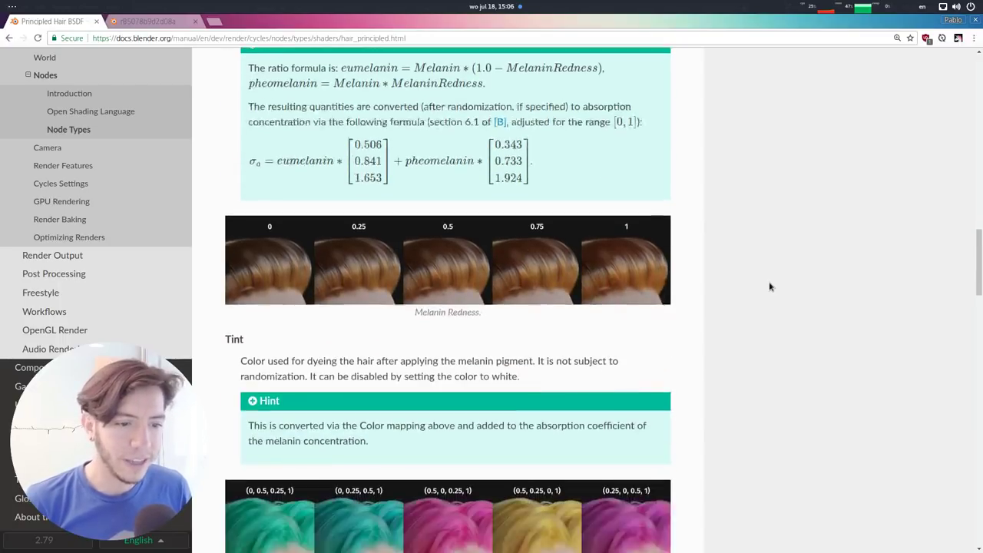
scroll(769, 287, "down", 1)
key("super")
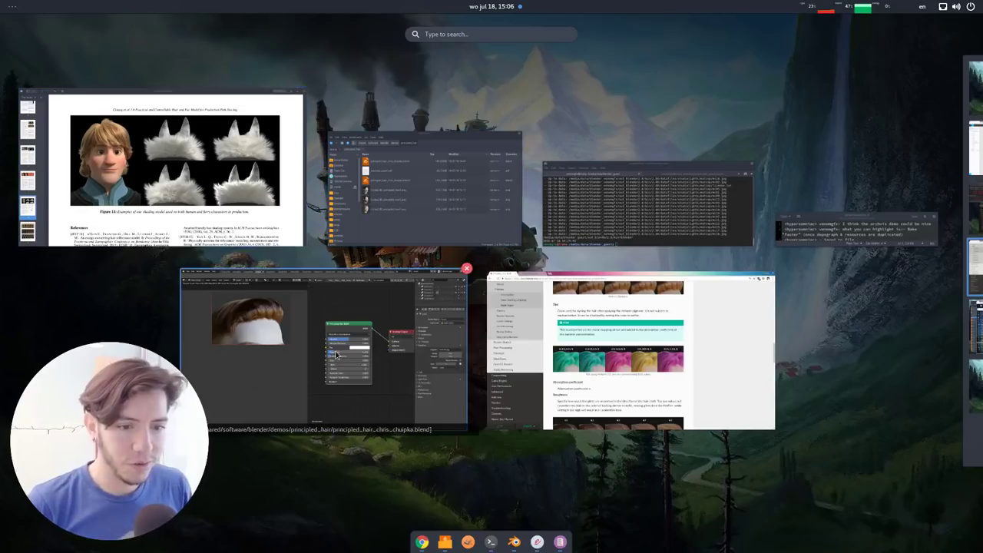
left_click(355, 350)
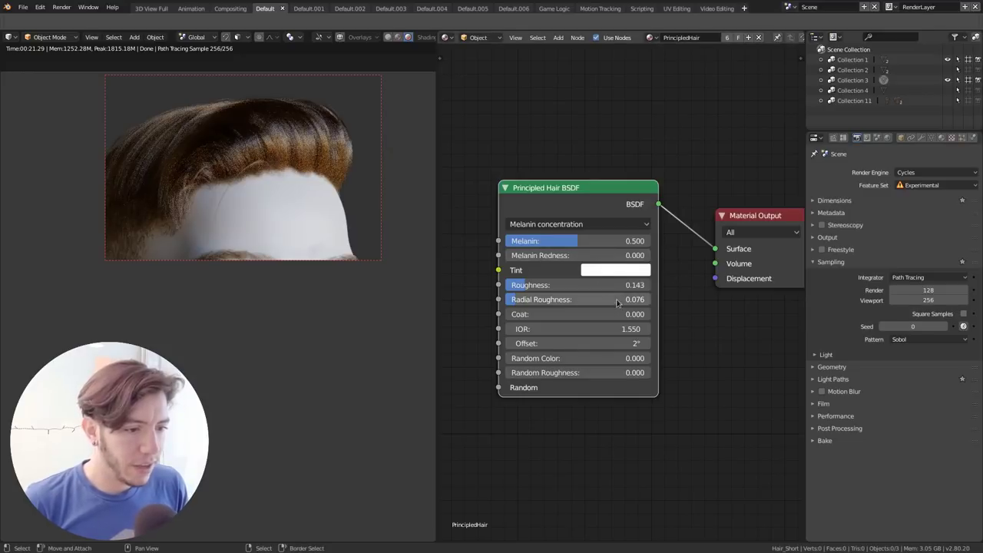
Step: Raise the hair's Coat to full, settle it at 0.462, then show the window overview
left_click_drag(607, 316, 533, 314)
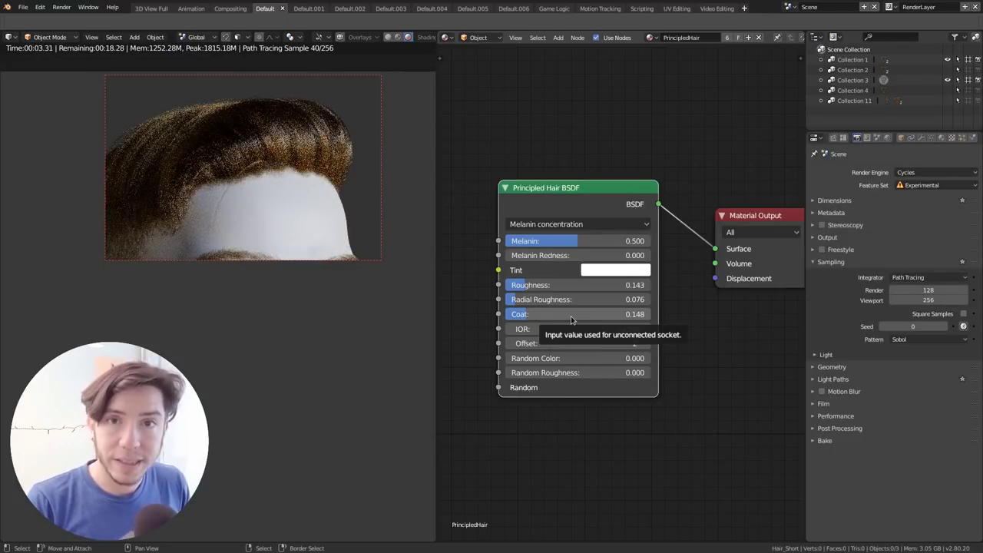
left_click_drag(571, 319, 604, 320)
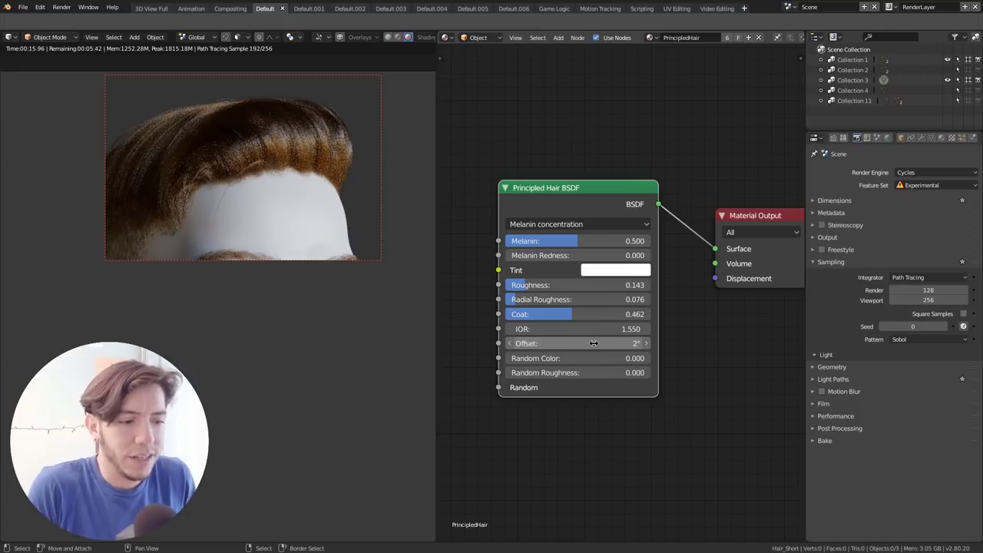
key("super")
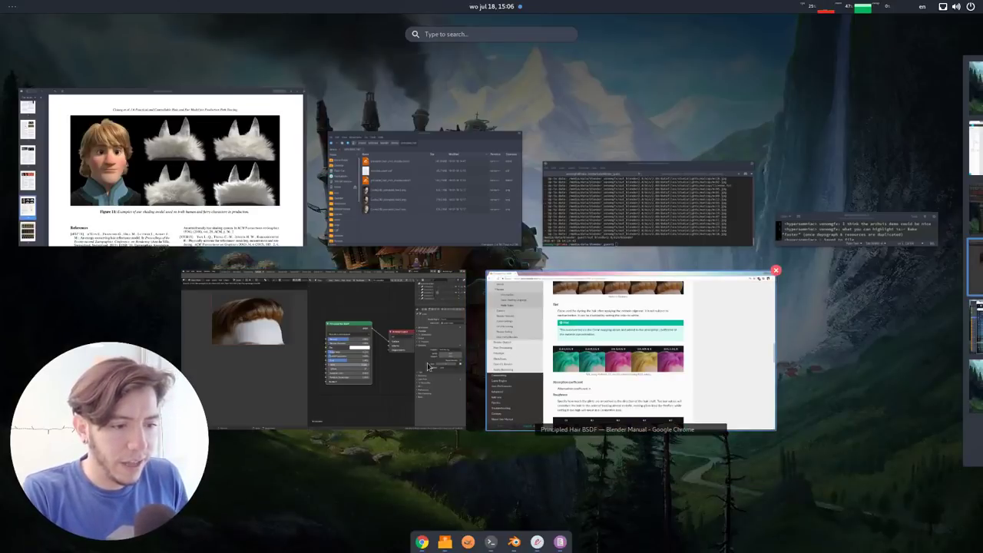
Step: Search Google Images for 'hair scales', enlarge the damaged versus normal hair image, then return to the manual
left_click(502, 334)
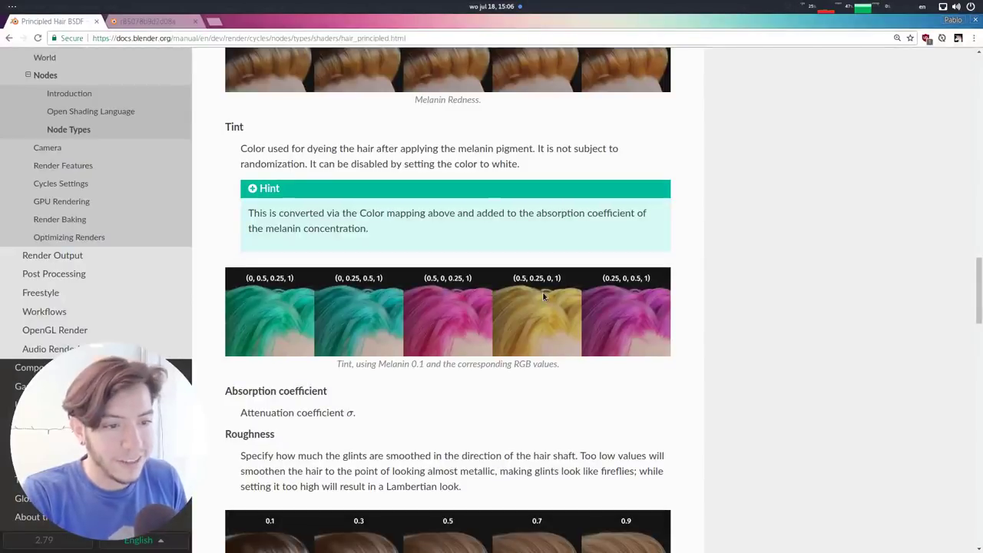
key("ctrl+t")
type("hair scales")
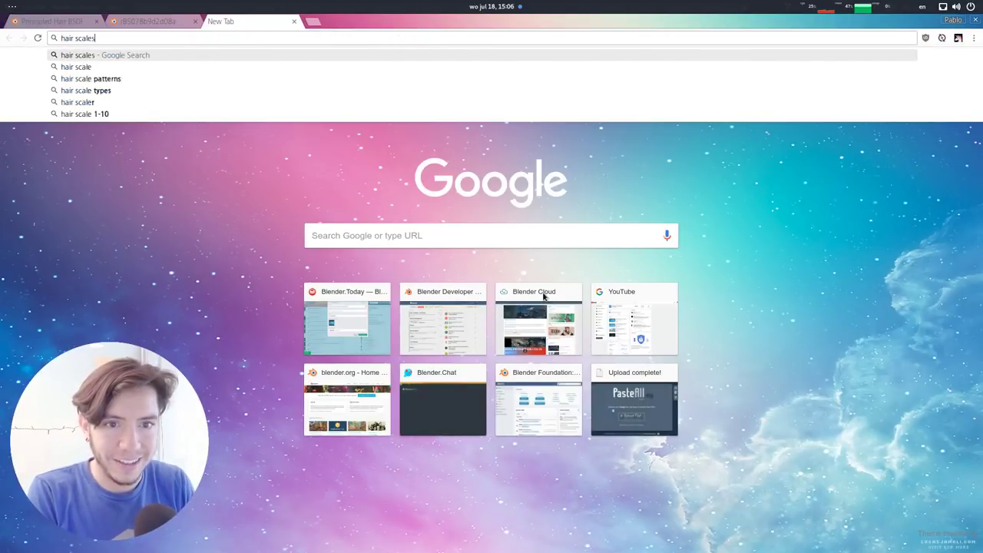
key("Return")
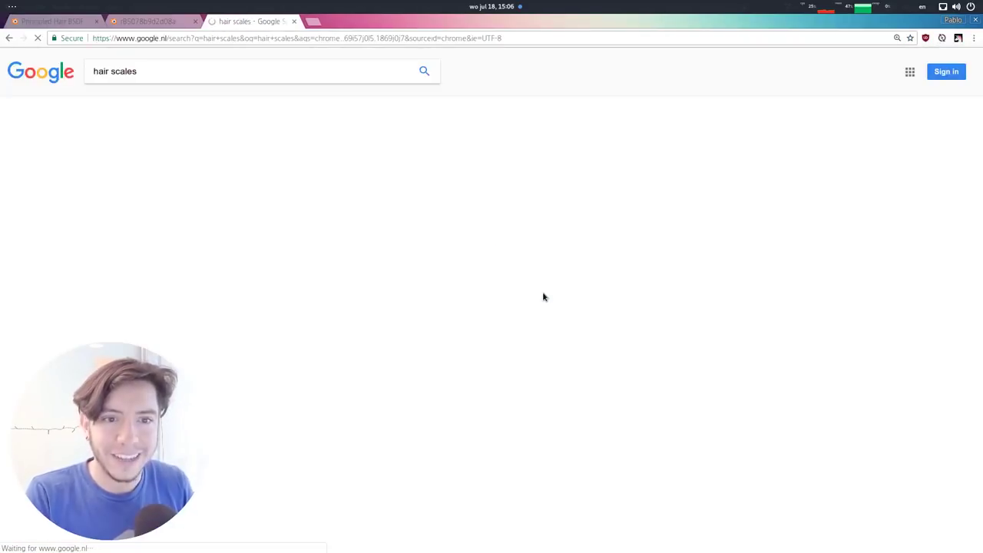
left_click(133, 103)
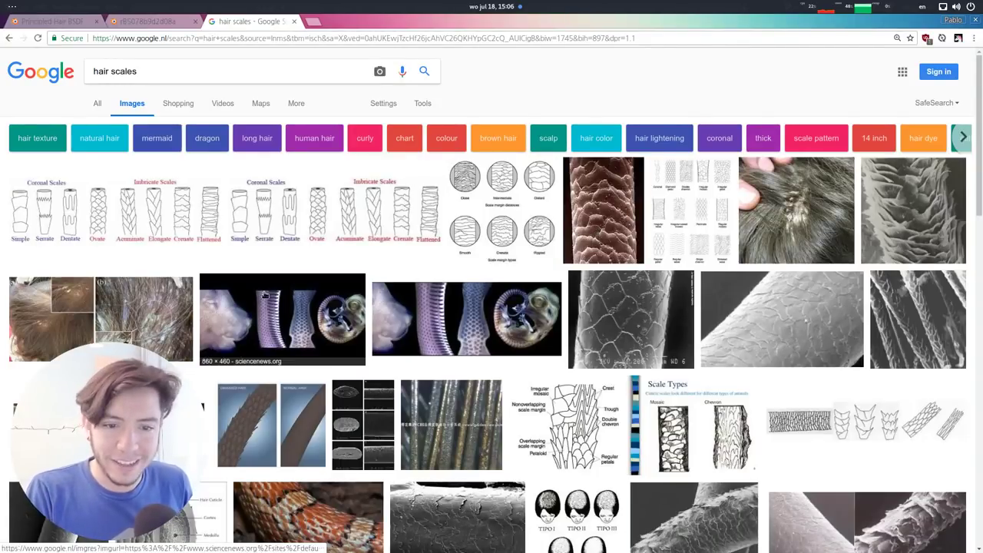
scroll(430, 261, "down", 2)
left_click(276, 284)
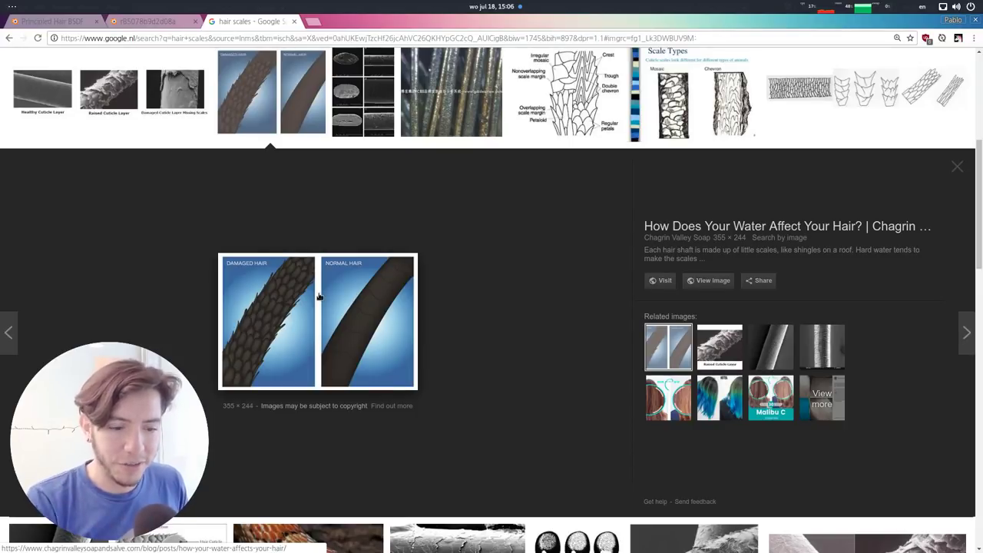
left_click(47, 21)
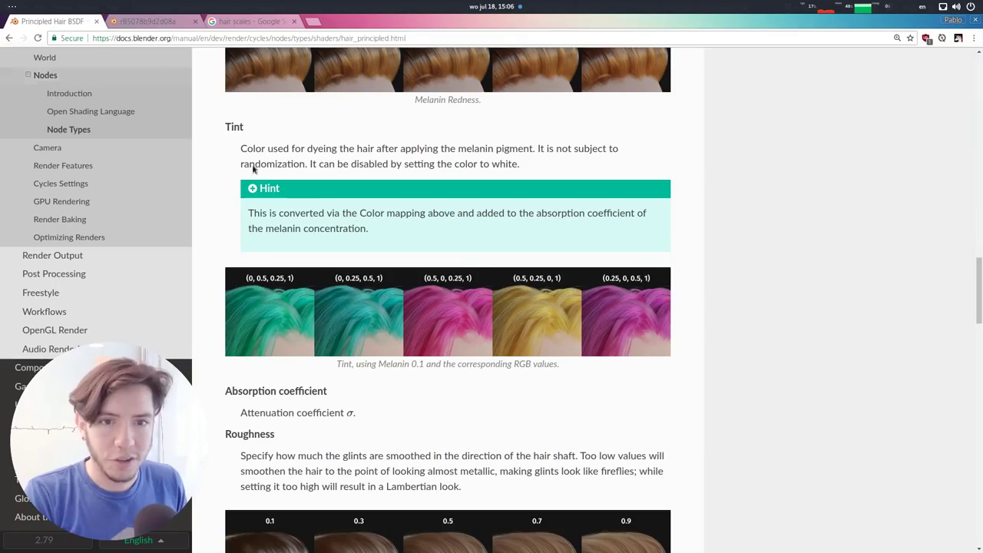
key("super")
Step: Set the hair's Random Color to 1.000, Roughness to 0.000 and Random Roughness to 0.305
left_click(354, 317)
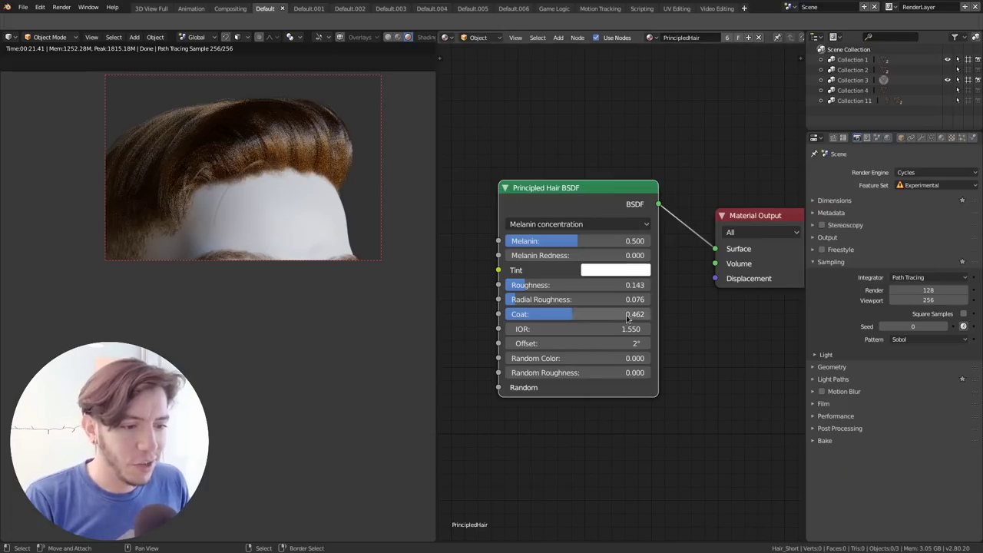
left_click_drag(581, 358, 701, 344)
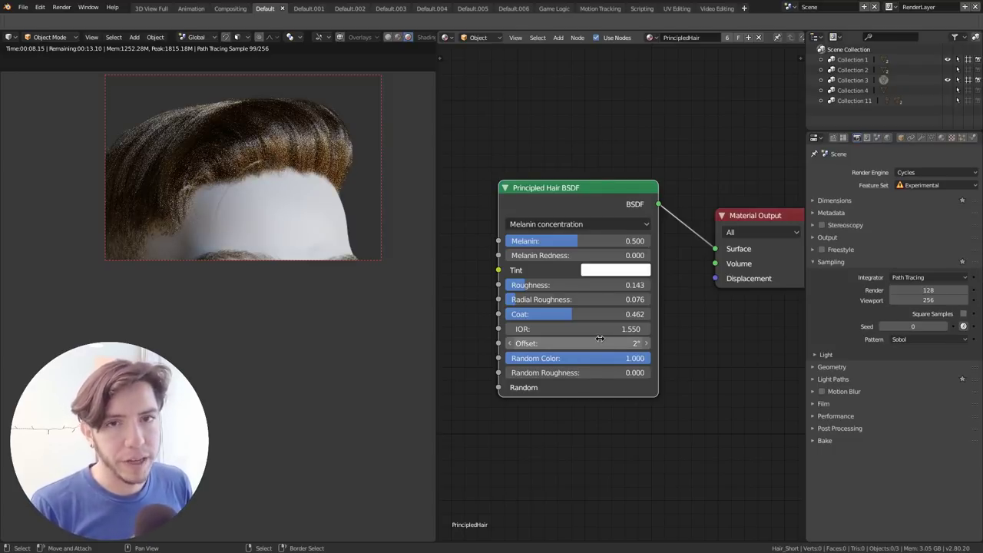
mouse_move(594, 373)
left_mouse_down()
mouse_move(645, 373)
mouse_move(583, 373)
left_mouse_up()
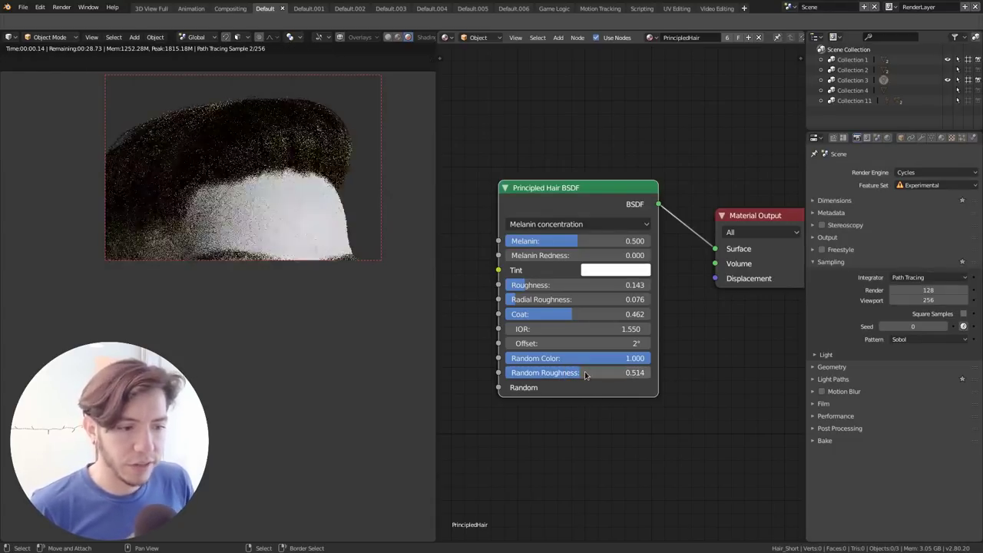
left_click_drag(578, 289, 557, 289)
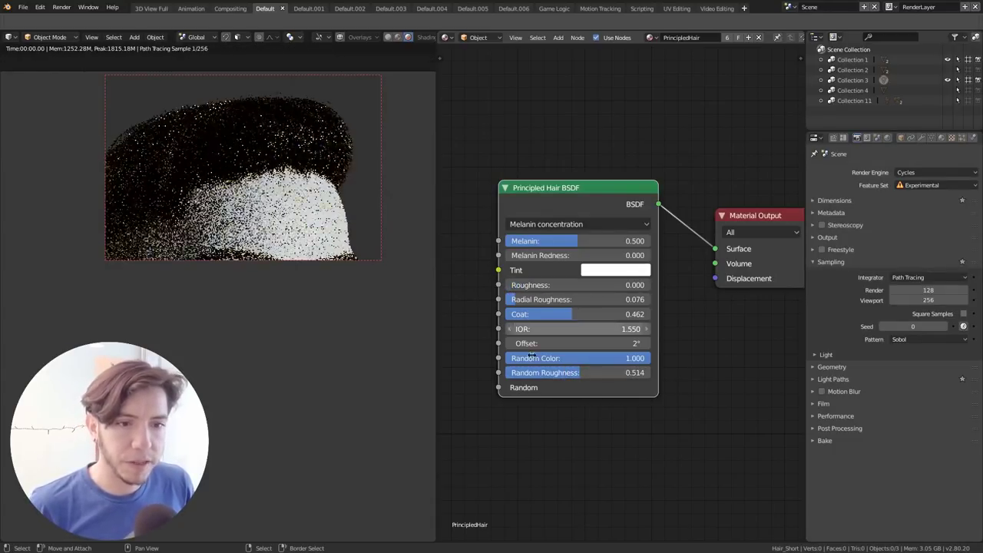
left_click_drag(592, 374, 522, 374)
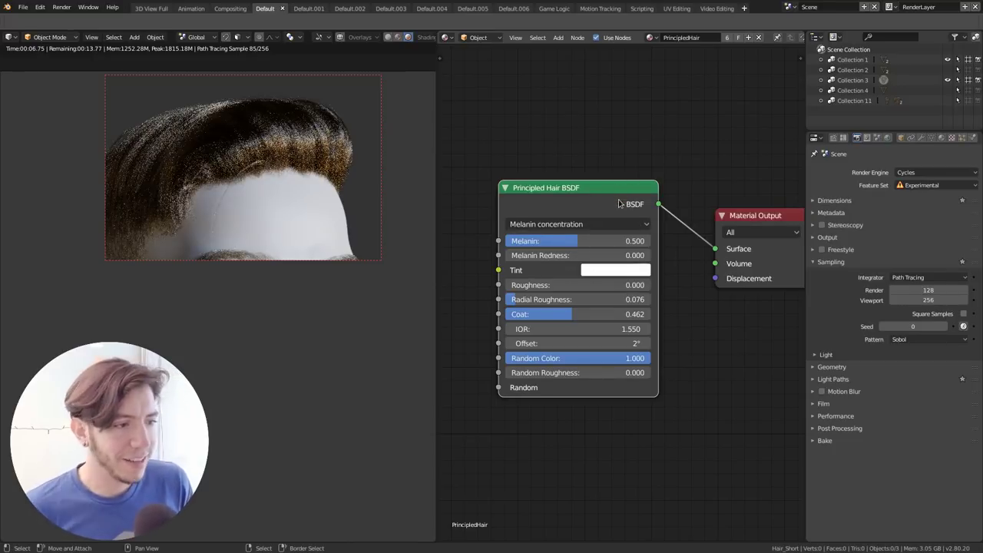
Step: Open and dismiss the Add menu, then bring up the window overview
key("shift+a")
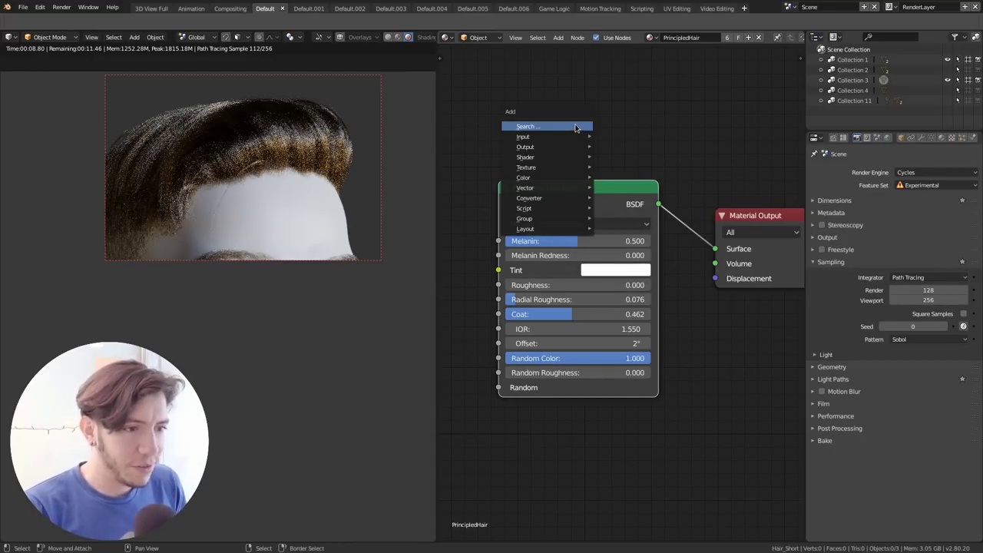
key("Escape")
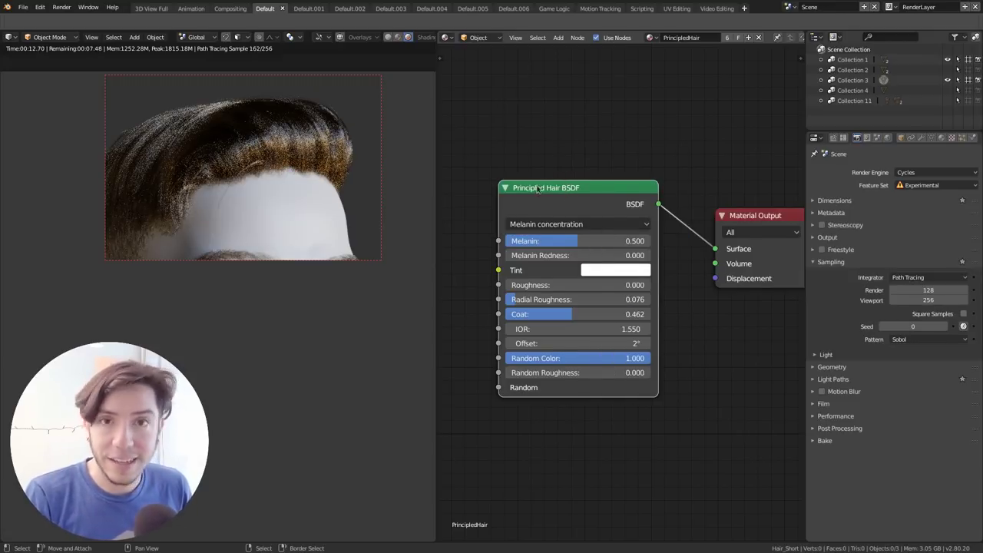
key("super")
Step: Bring the Zootopia paper PDF forward and jump to page 7
left_click(303, 222)
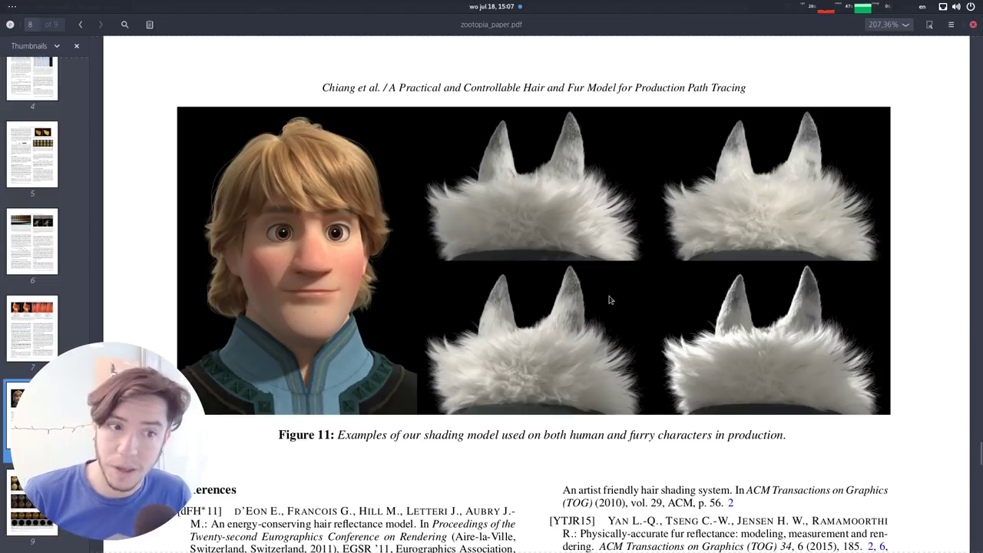
left_click(35, 320)
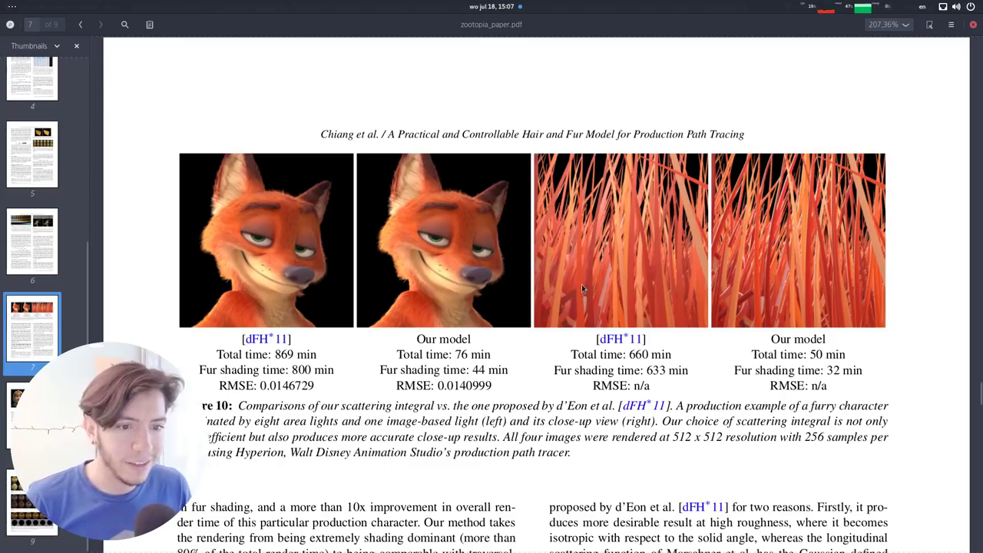
Step: Scroll through Figure 10's fox fur comparisons and back to Figure 11, then show the window overview
scroll(581, 284, "down", 2)
scroll(679, 302, "up", 2)
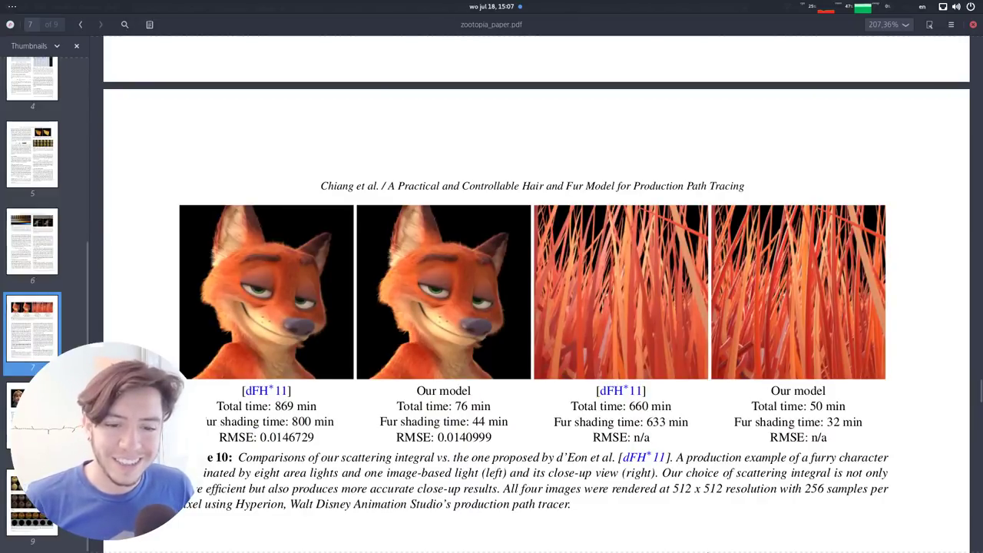
scroll(586, 311, "down", 10)
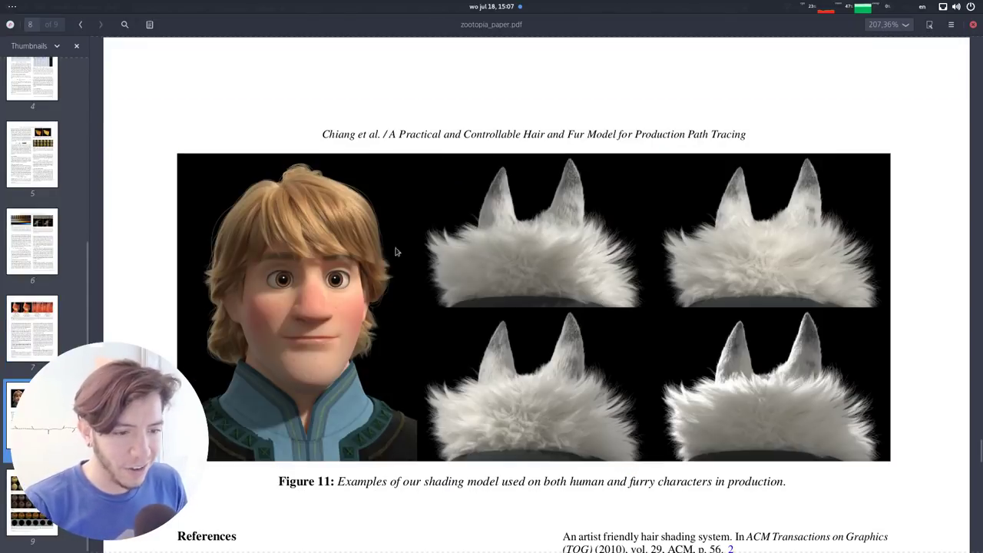
key("super")
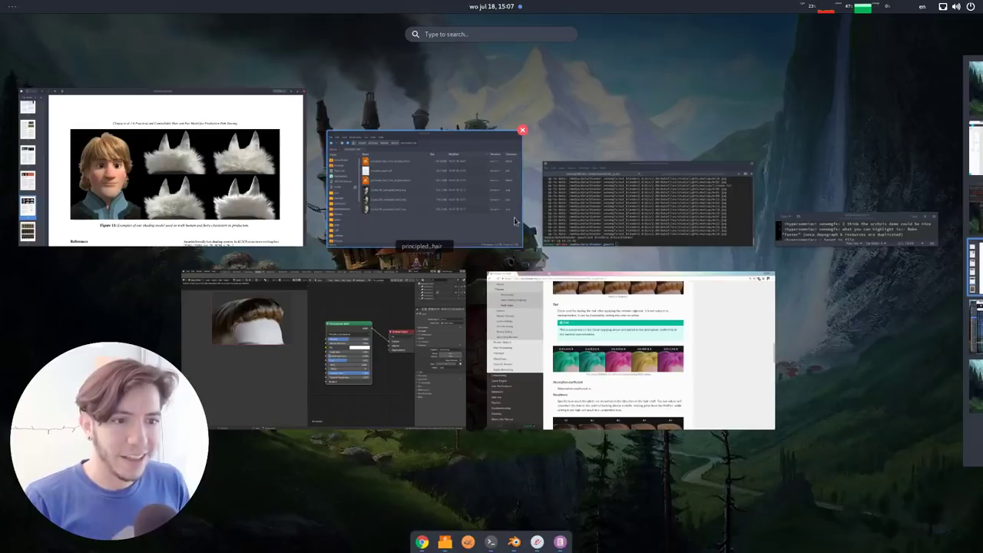
Step: Return to Chrome's Blender manual Principled Hair BSDF page at the Tint examples
left_click(628, 338)
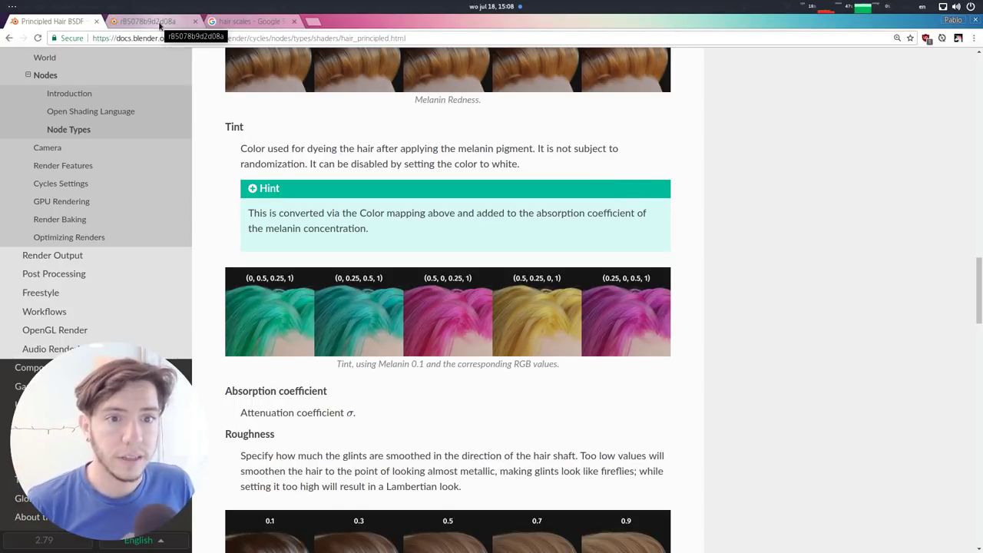
left_click(160, 26)
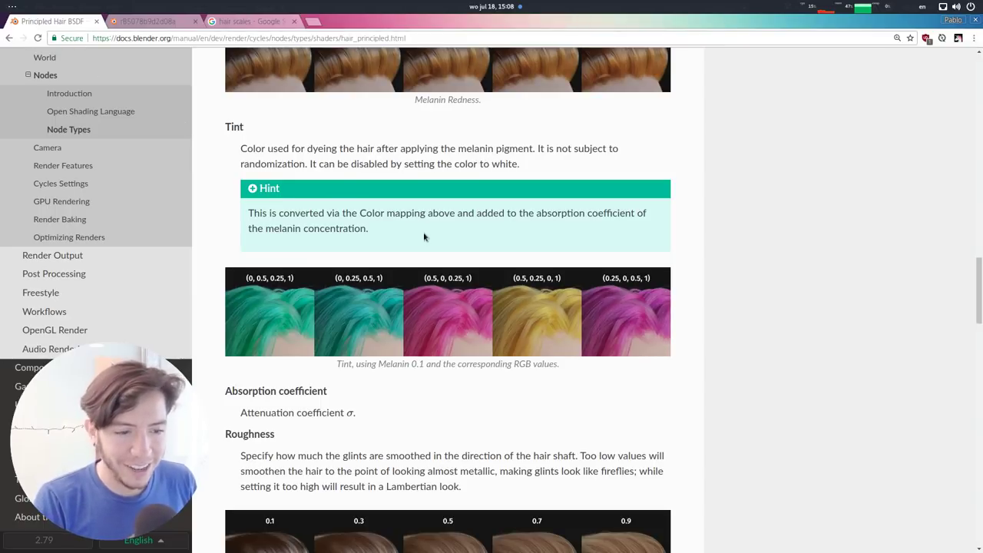
Step: Back in Blender, set a camera-view render region around the whole face, then return to perspective
key("super")
left_click(323, 355)
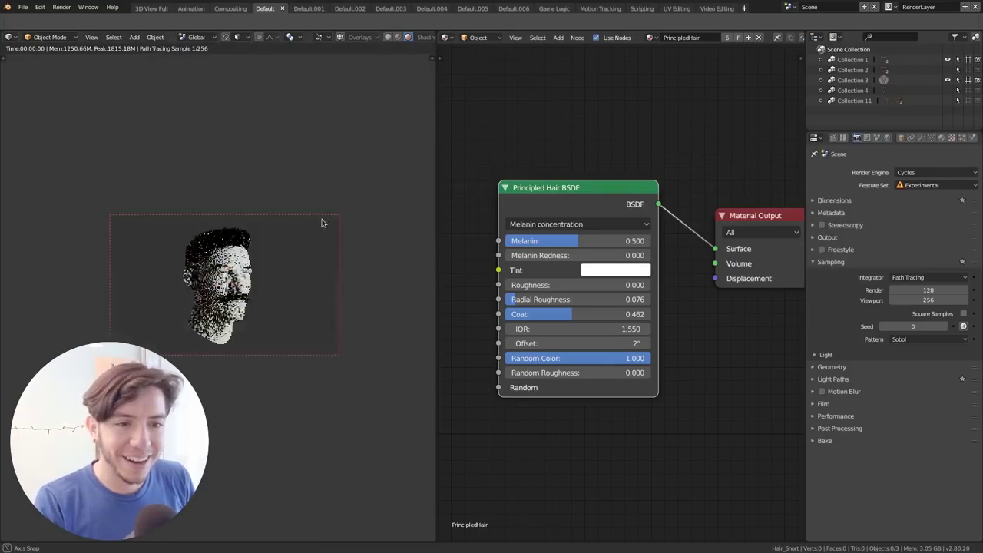
middle_click_drag(322, 223, 289, 269)
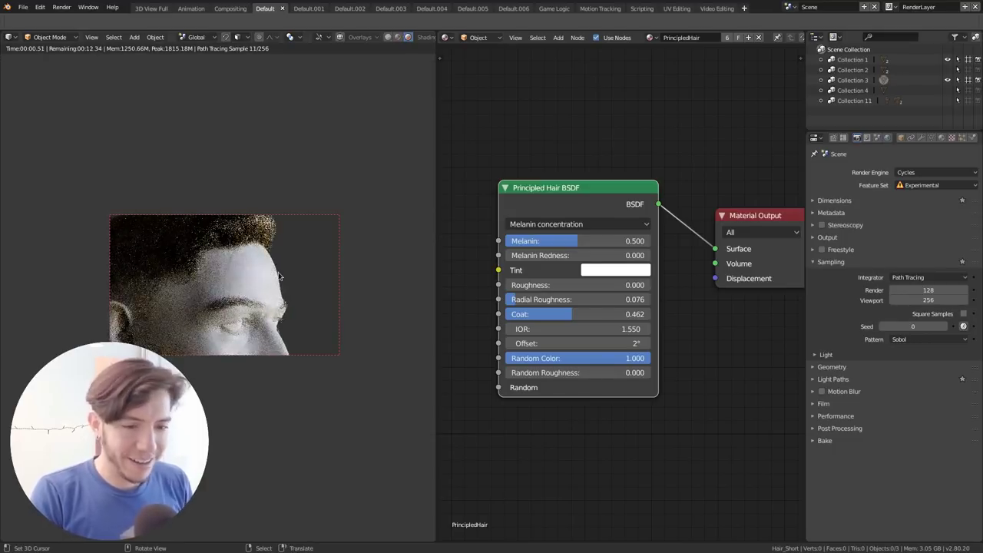
key("KP_0")
key("ctrl+b")
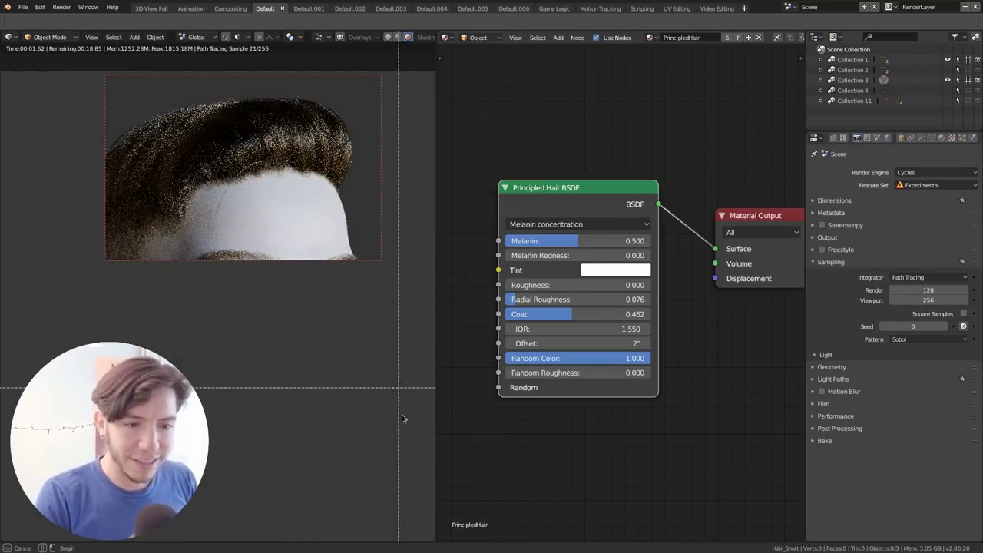
left_click_drag(395, 455, 135, 98)
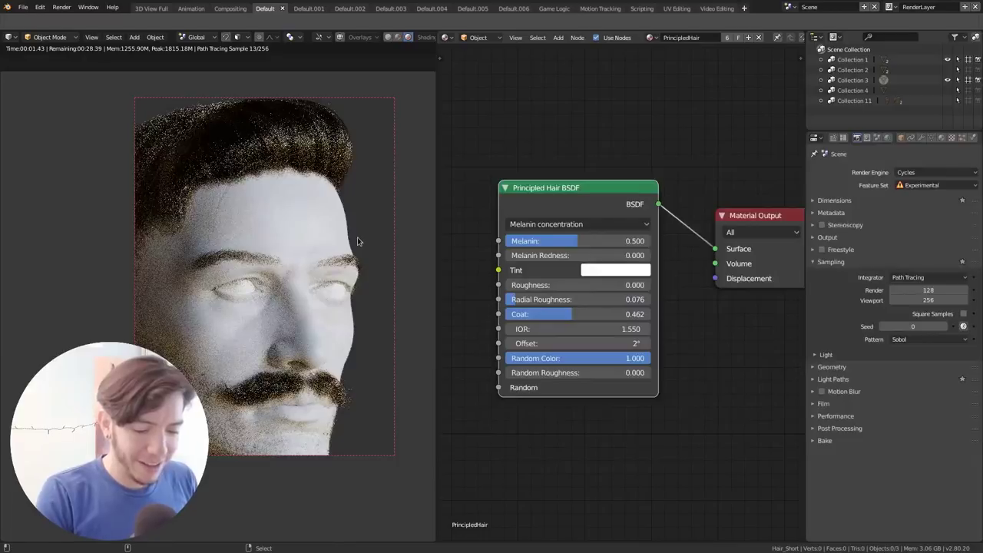
key("KP_0")
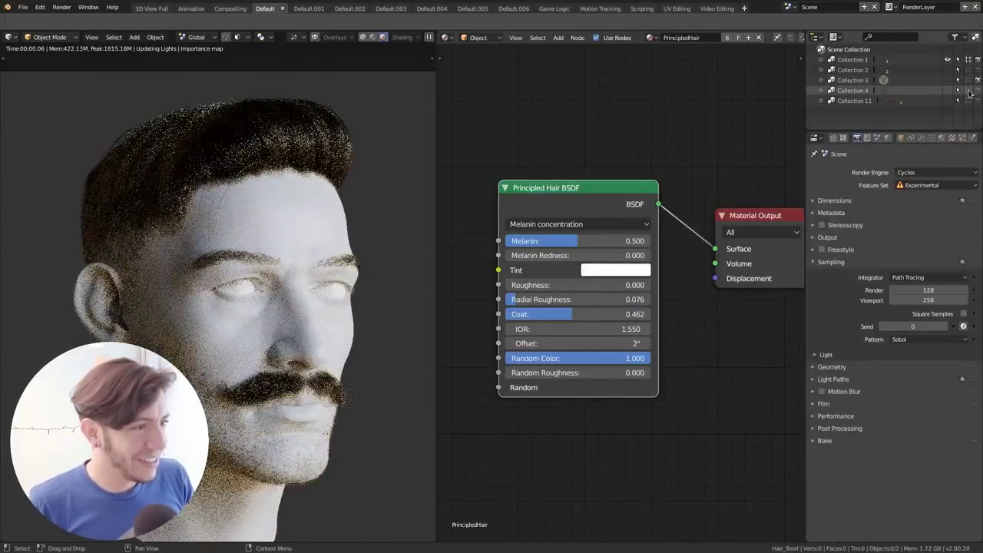
Step: Switch to the long-haired bearded head in Collection 11 and render only the upper-left hair and eye
left_click(968, 91)
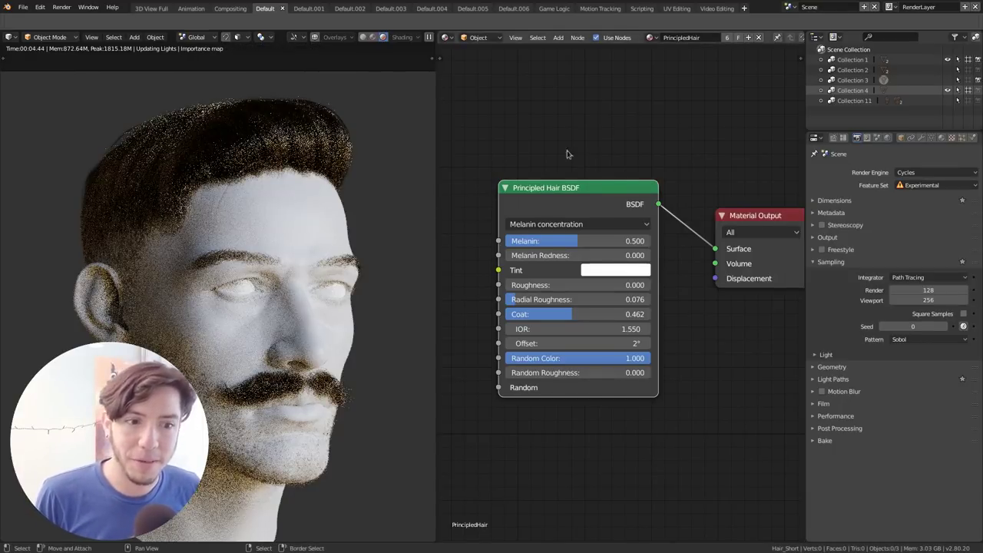
left_click(968, 90)
left_click(854, 100)
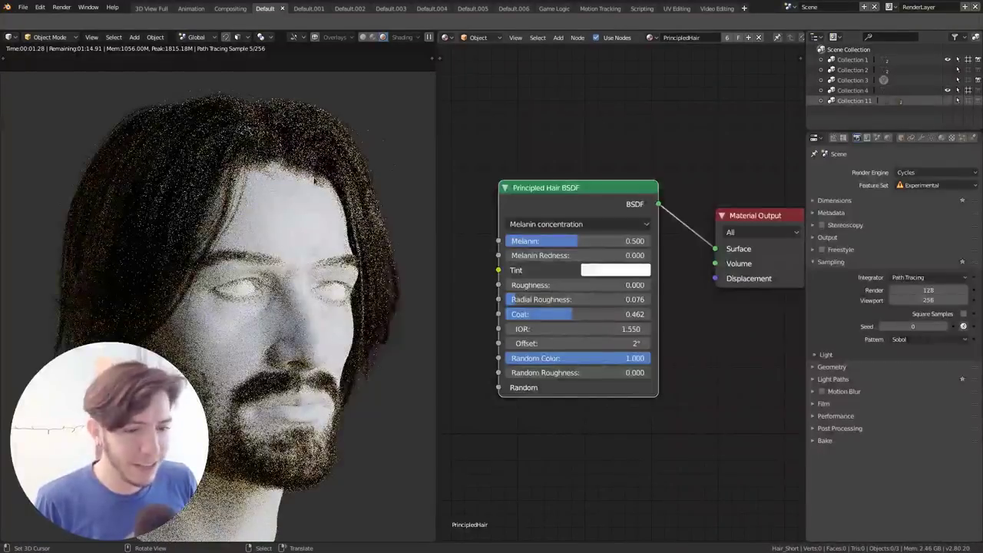
key("ctrl+b")
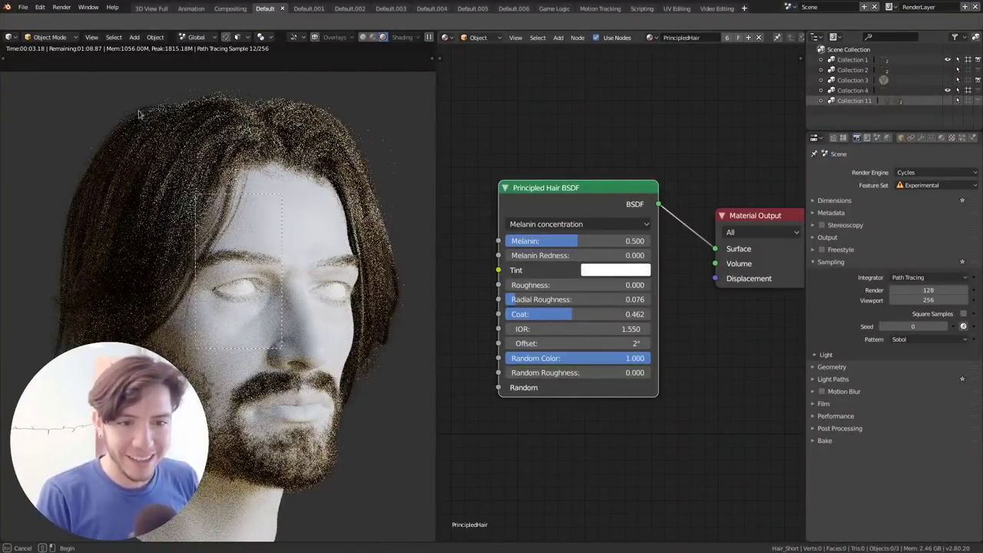
left_click_drag(111, 71, 282, 350)
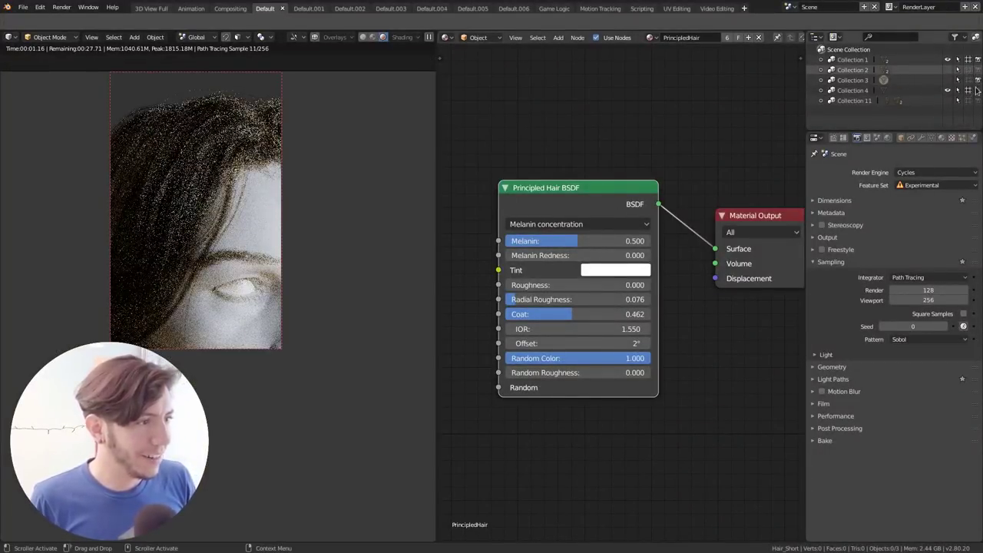
Step: Show Collection 2's hairstyle, redraw the render region over head and beard, and raise Melanin Redness to 1.000
left_click(968, 91)
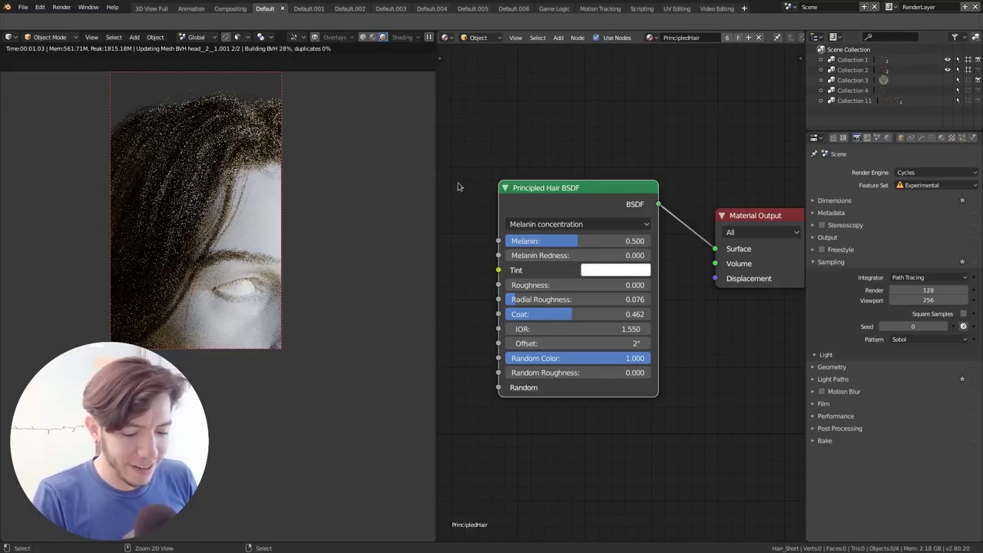
key("ctrl+b")
left_click(394, 499)
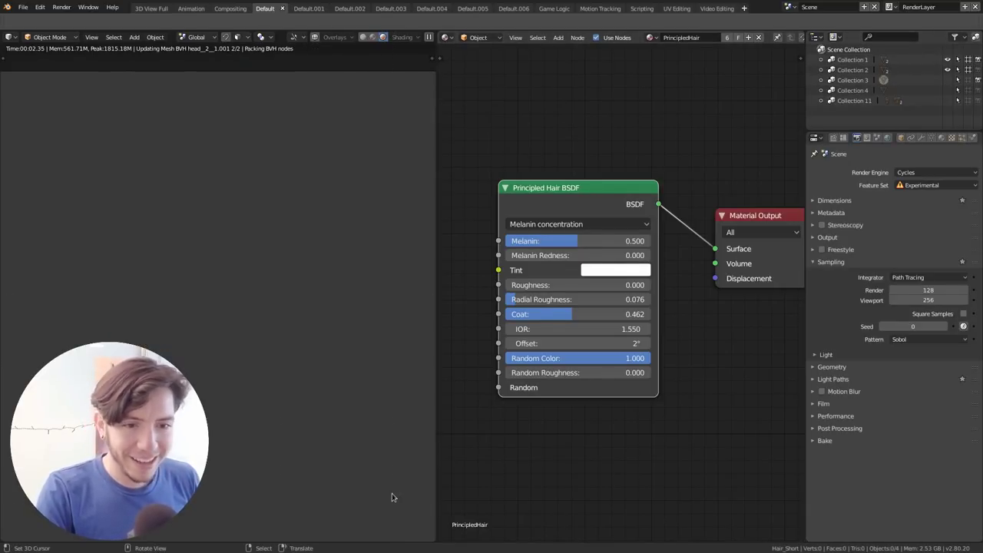
key("ctrl+b")
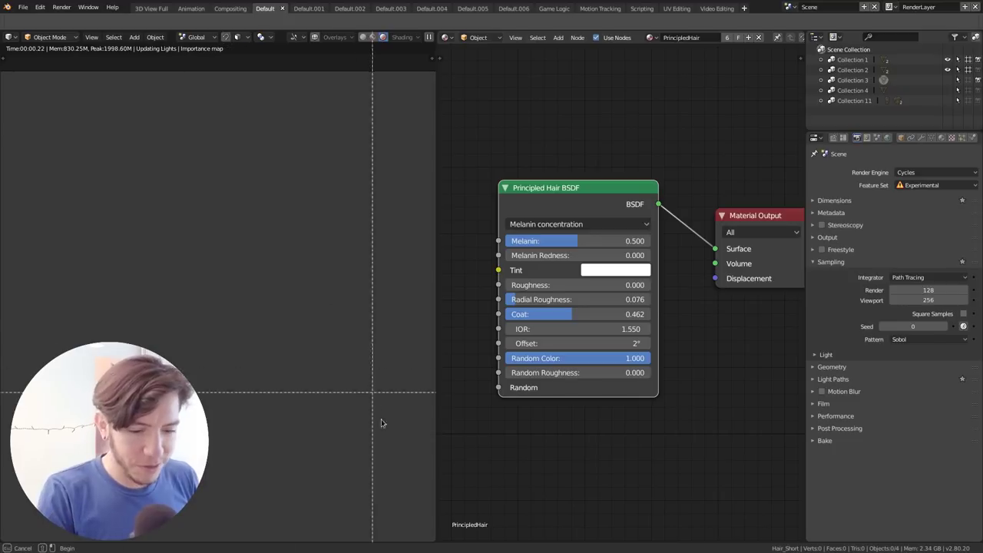
left_click_drag(391, 493, 1, 73)
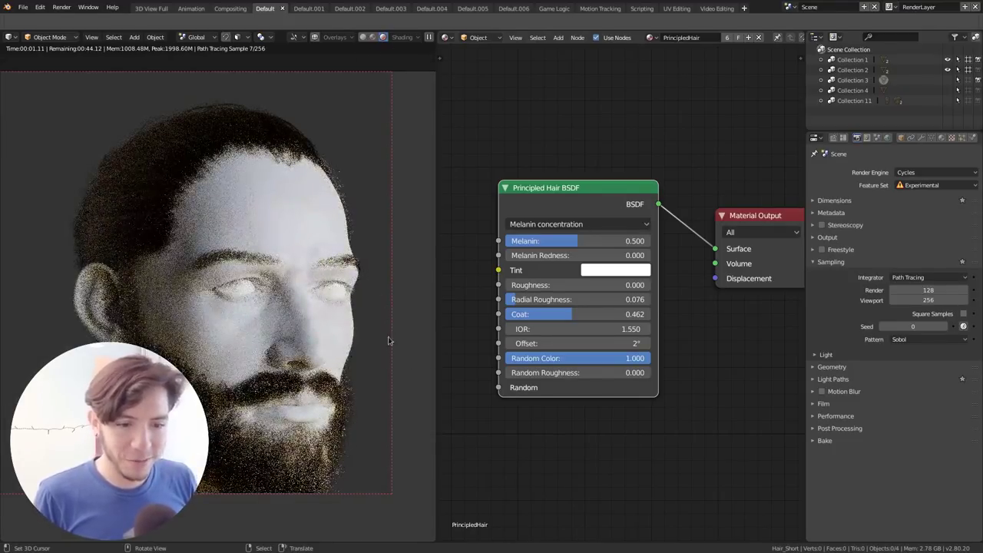
key("ctrl+b")
left_click_drag(31, 71, 392, 538)
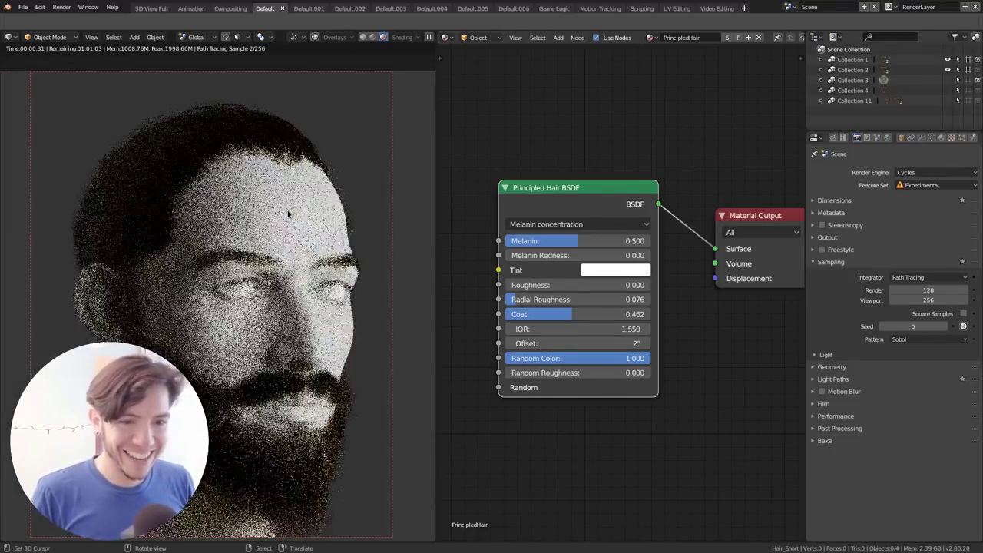
left_click_drag(587, 256, 661, 257)
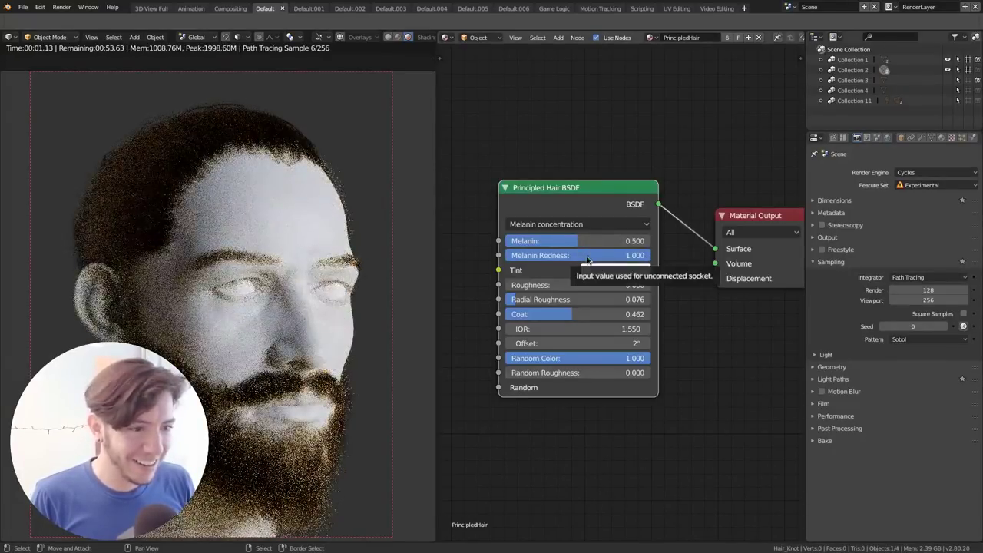
Step: Enter 2 for Melanin Redness and drag Melanin down to 0.376 for ginger hair
left_click(587, 257)
type("2")
key("Return")
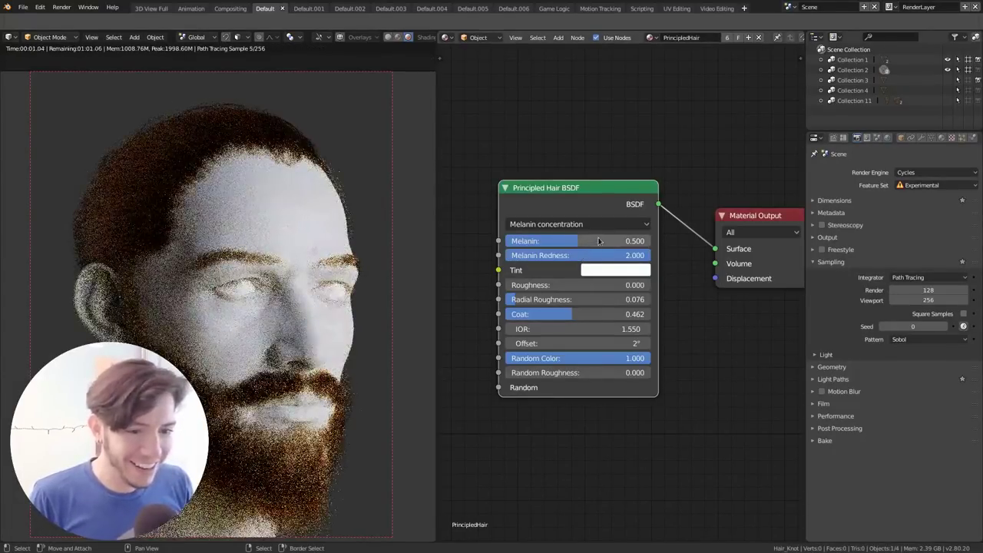
mouse_move(583, 241)
left_mouse_down()
mouse_move(543, 241)
mouse_move(588, 241)
left_mouse_up()
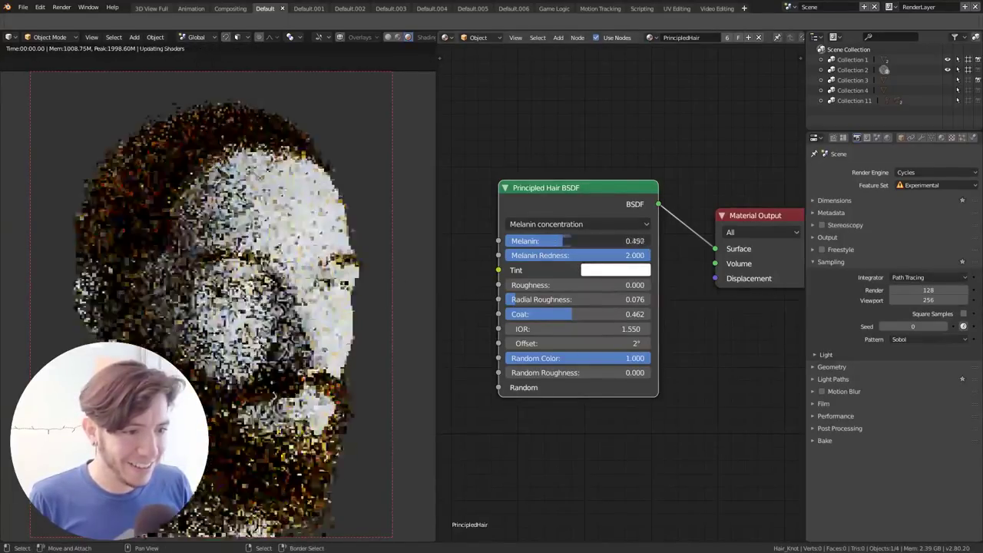
scroll(377, 302, "down", 3)
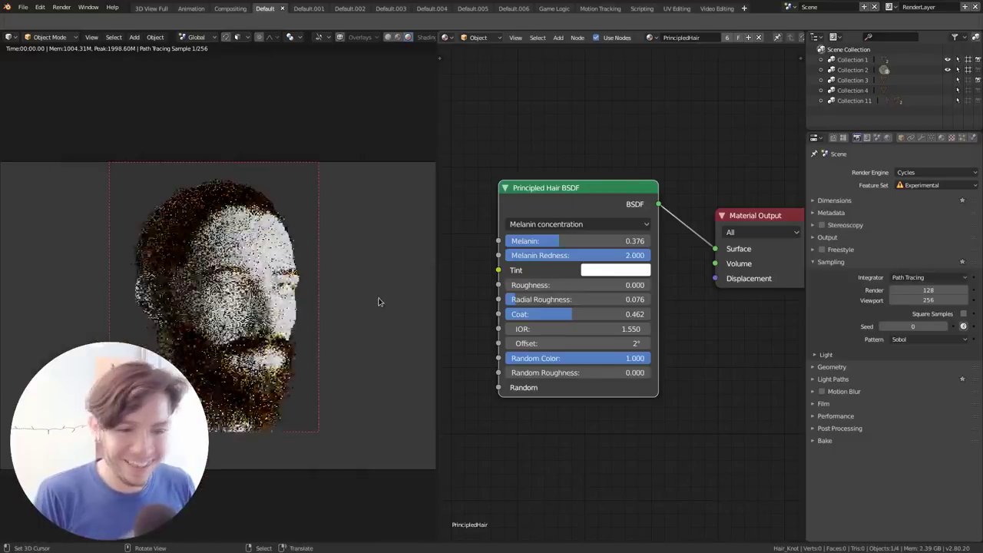